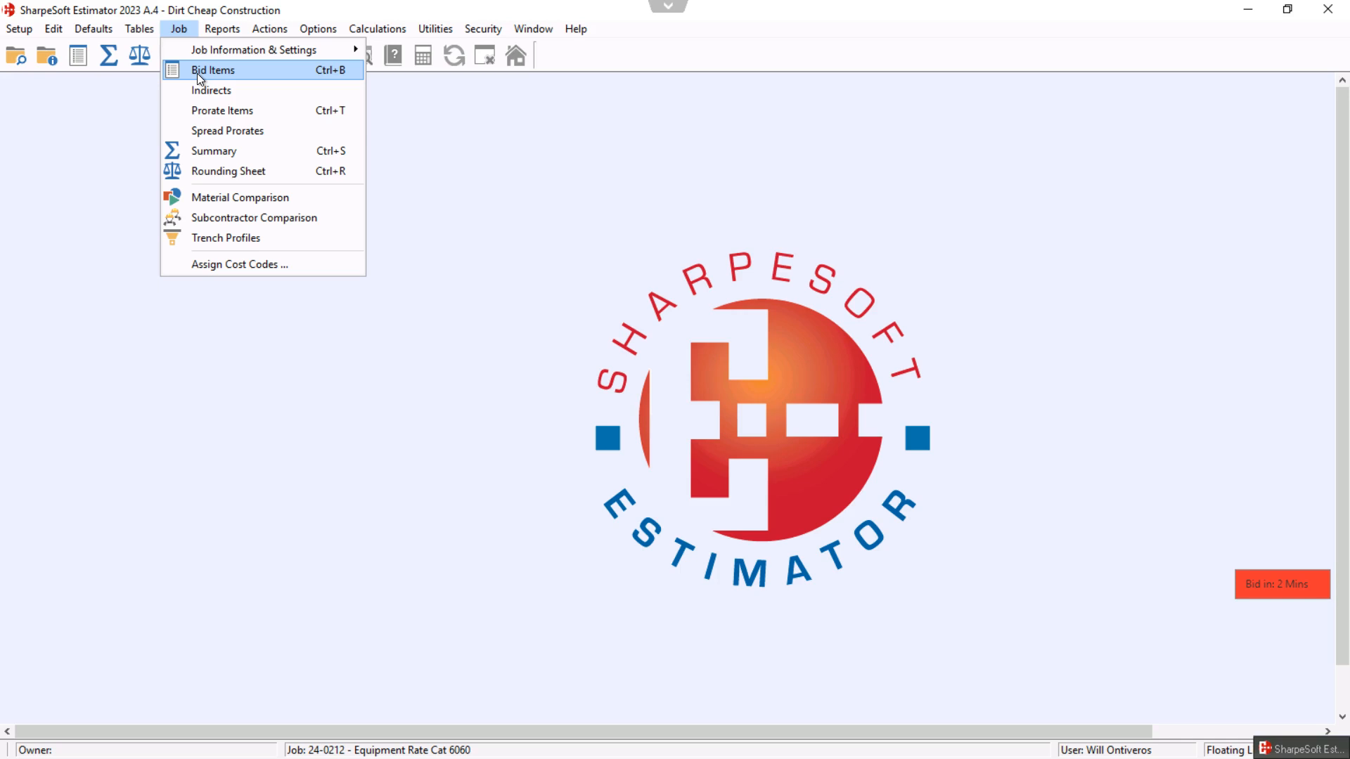
- Open the job's bid items and bring up the cost details of item 01, the dirt-moving item
click(197, 73)
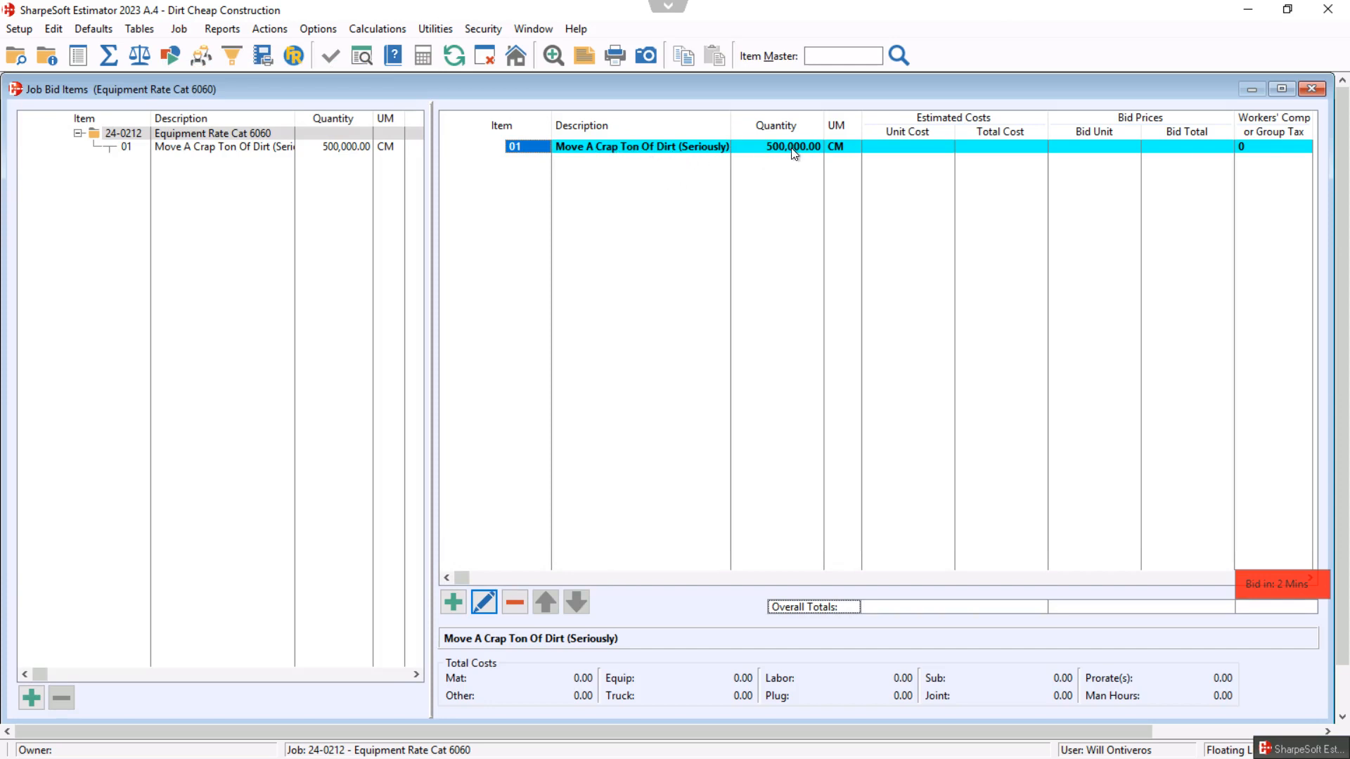
double_click(611, 146)
click(626, 386)
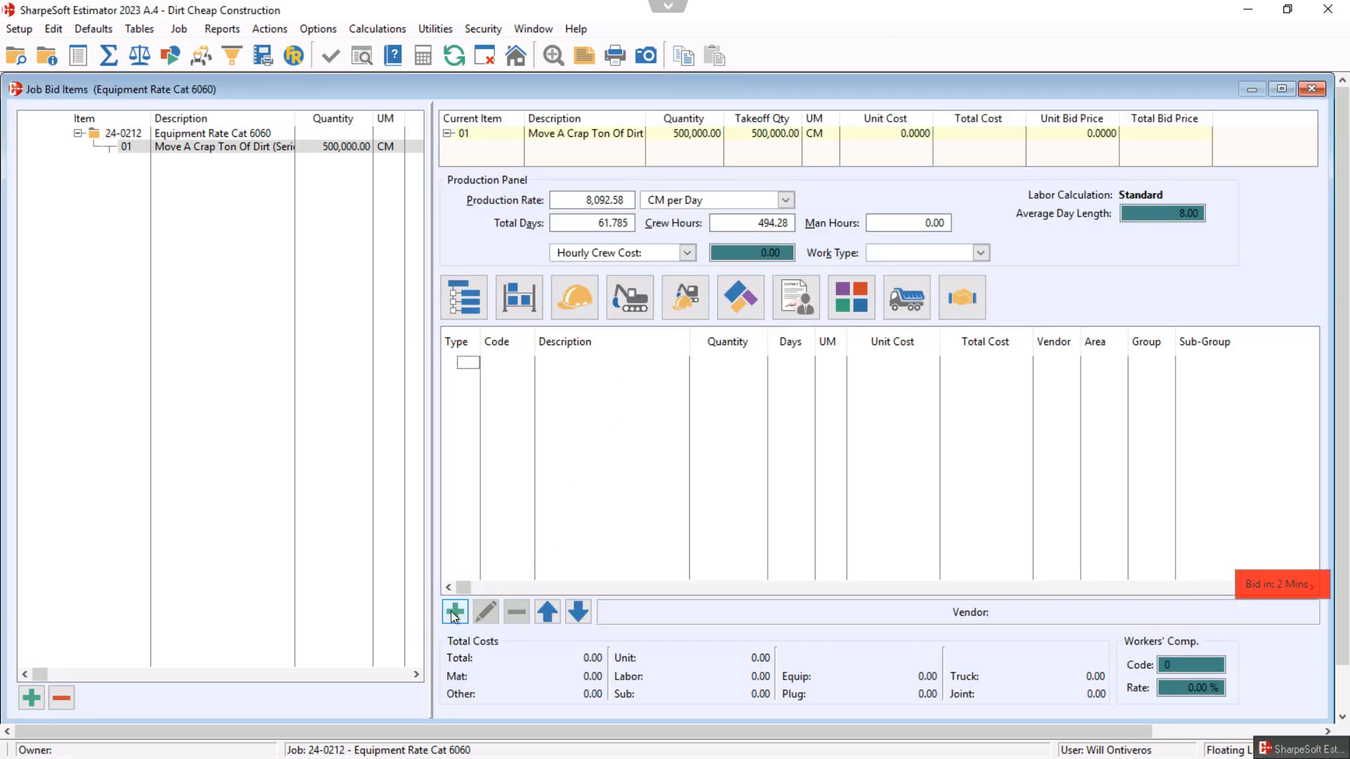
- Add an equipment line with the code C6060 to bid item 01
click(455, 613)
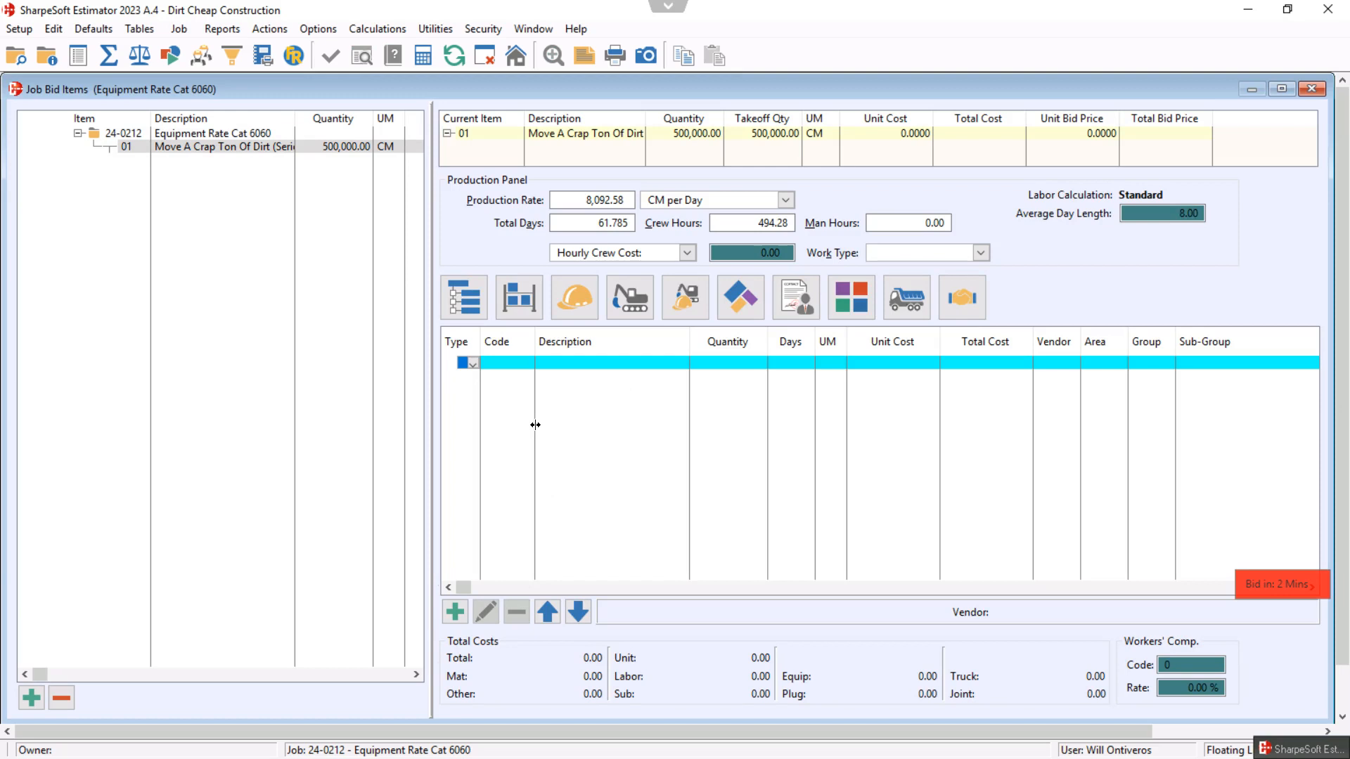
text(E)
key(Tab)
text(C)
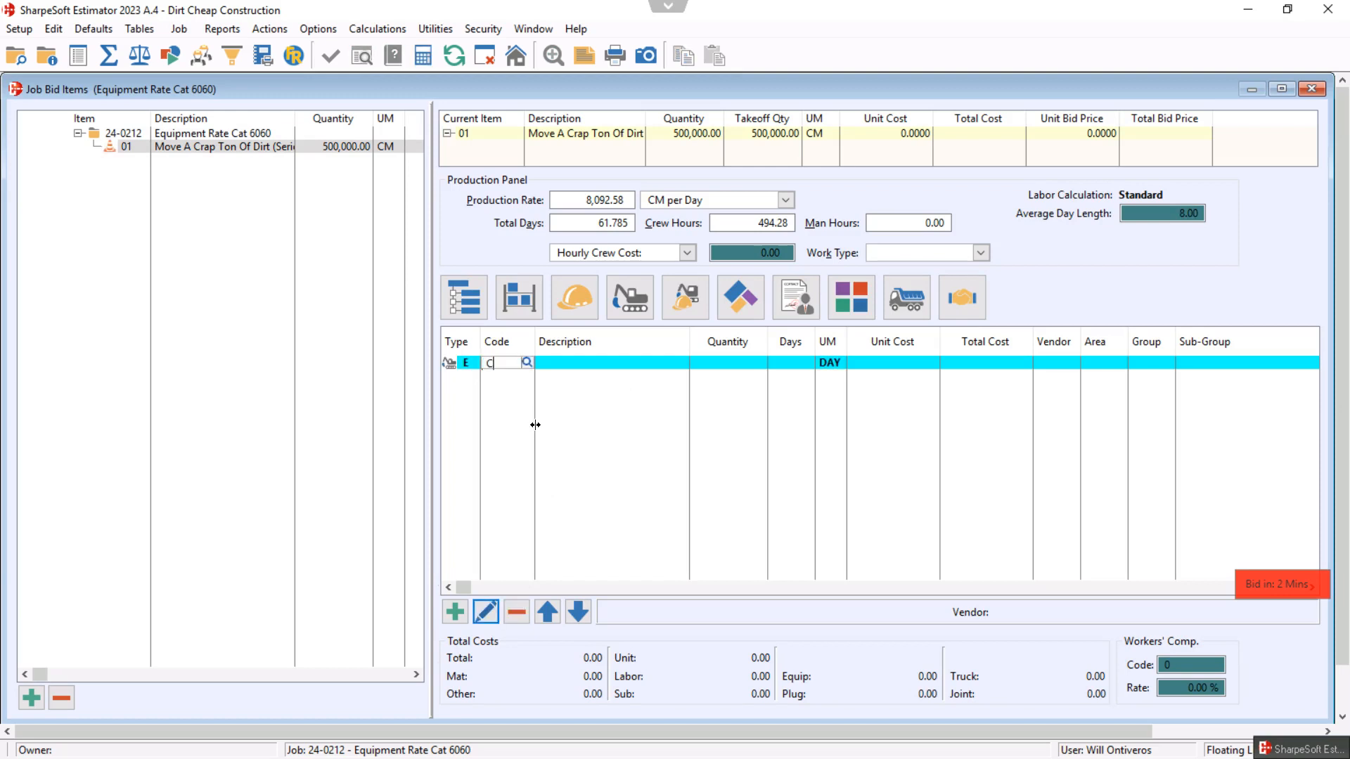
text(6060)
key(Return)
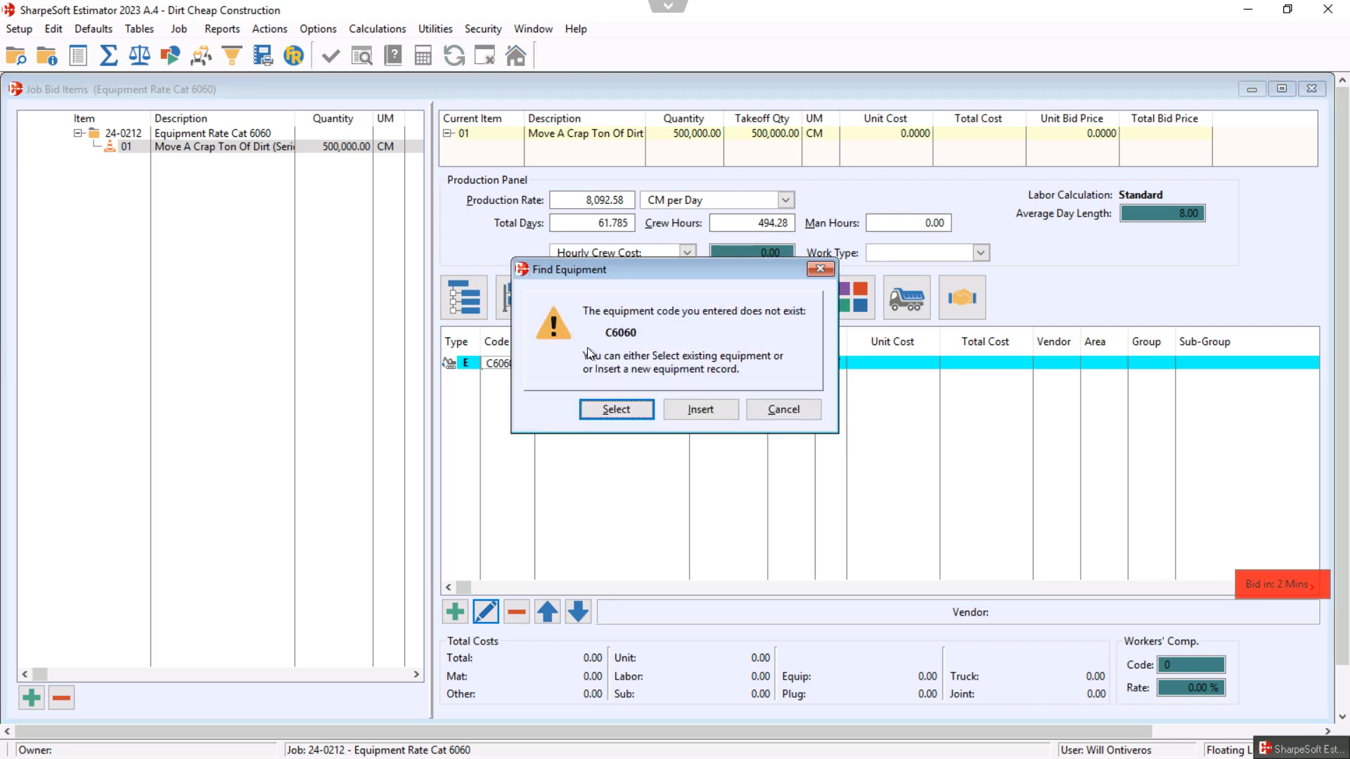
- Insert a new equipment record for C6060 in the ME (Minning Equipment) group with the description Cat 6060
click(690, 408)
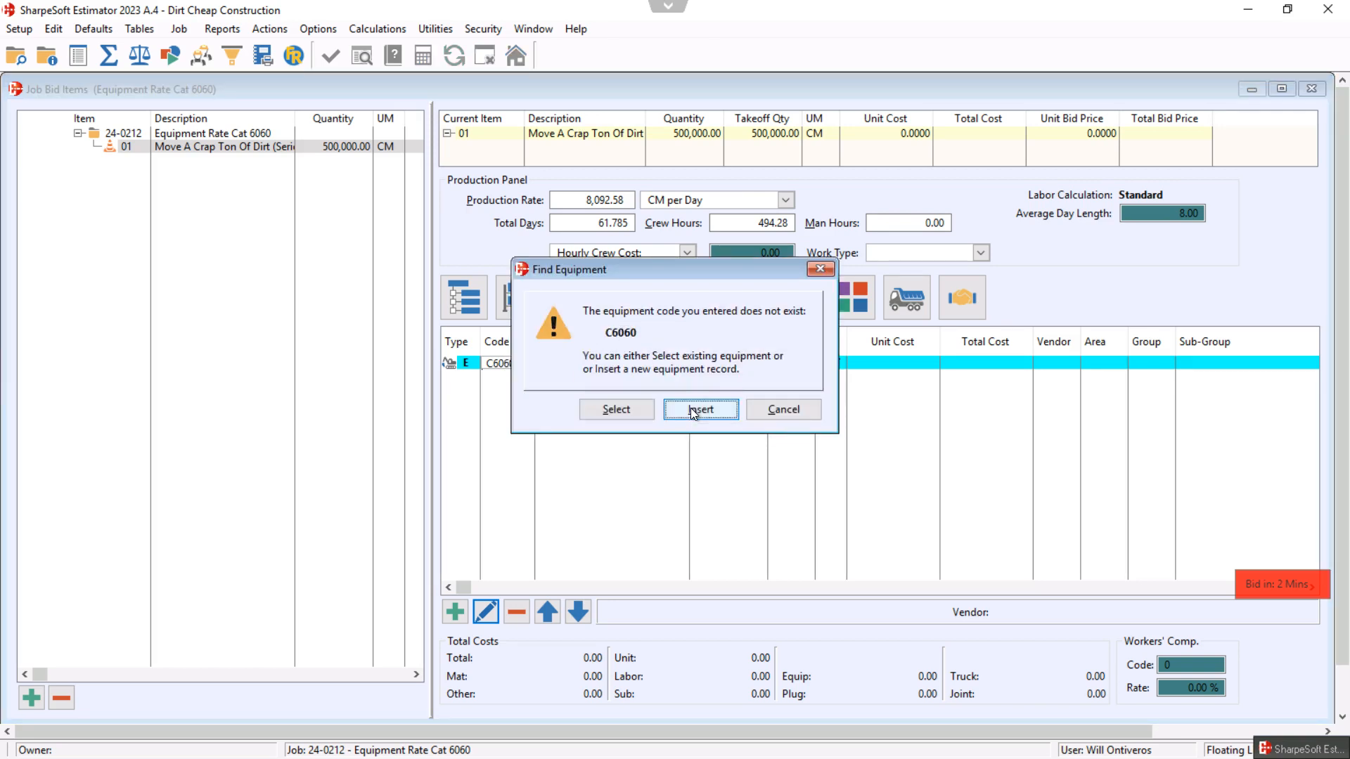
click(646, 260)
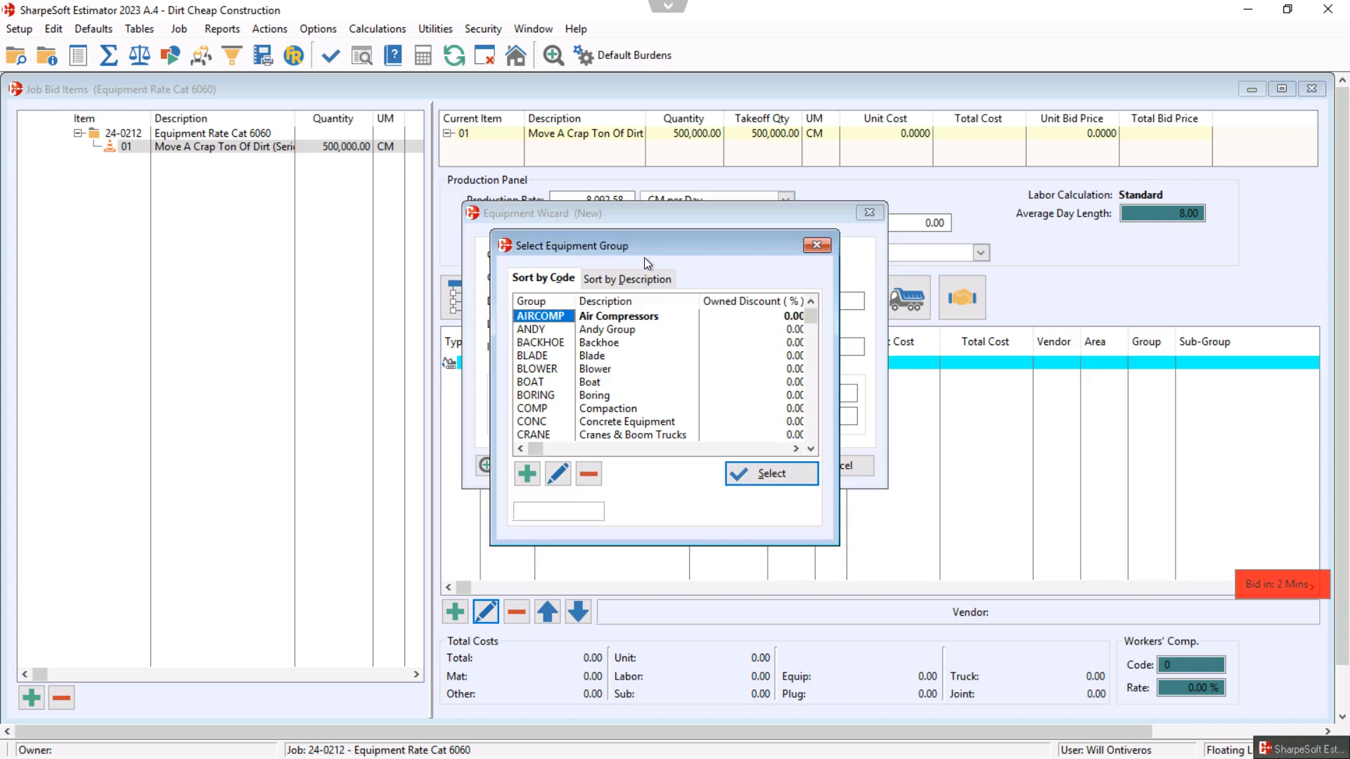
scroll(574, 373, down, 9)
scroll(574, 373, down, 1)
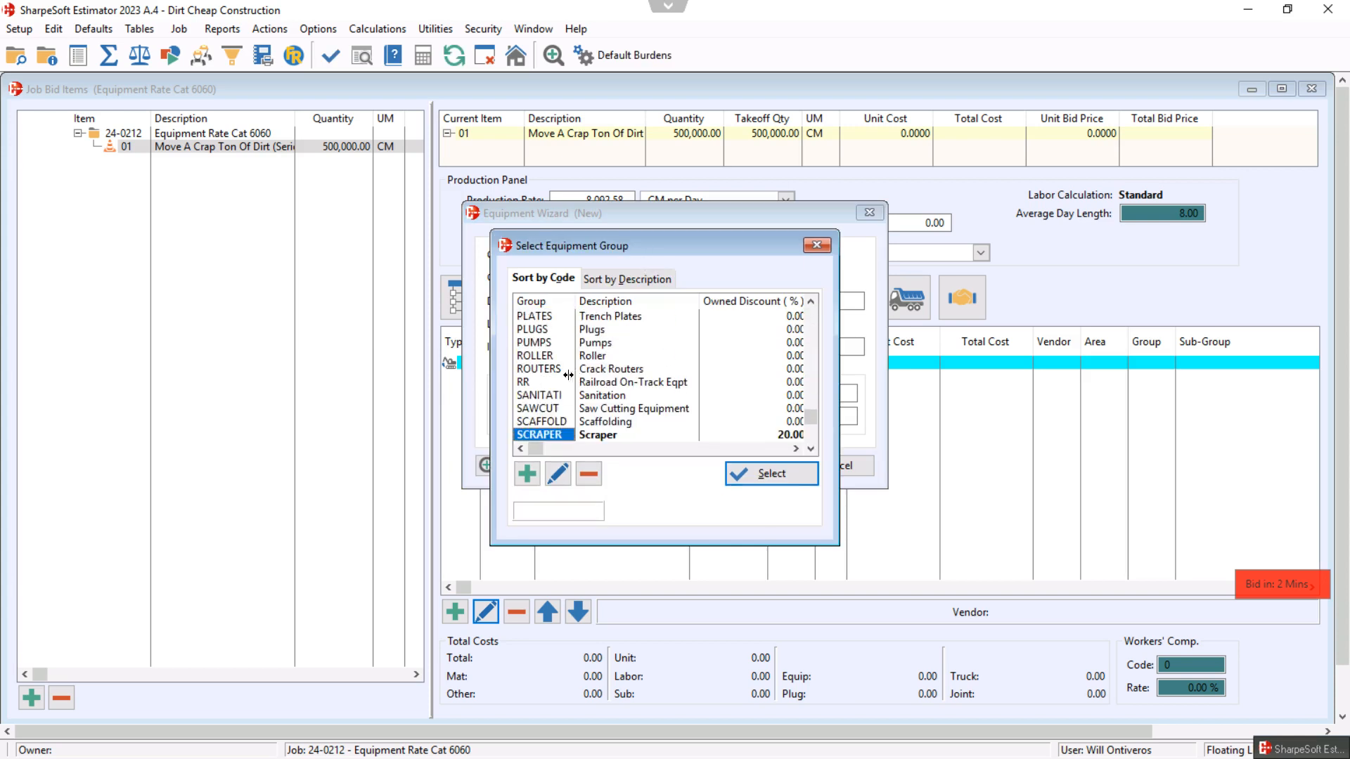
scroll(570, 375, up, 16)
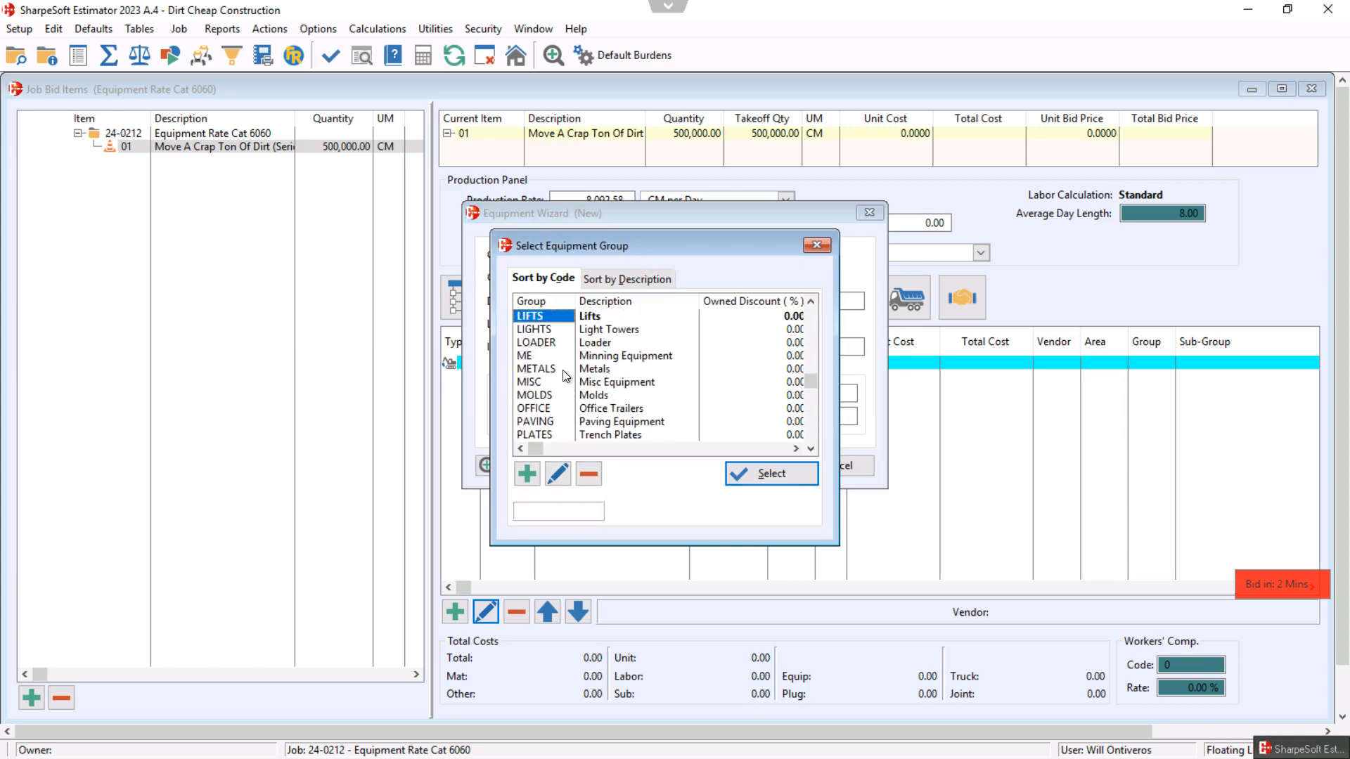
click(529, 356)
click(763, 481)
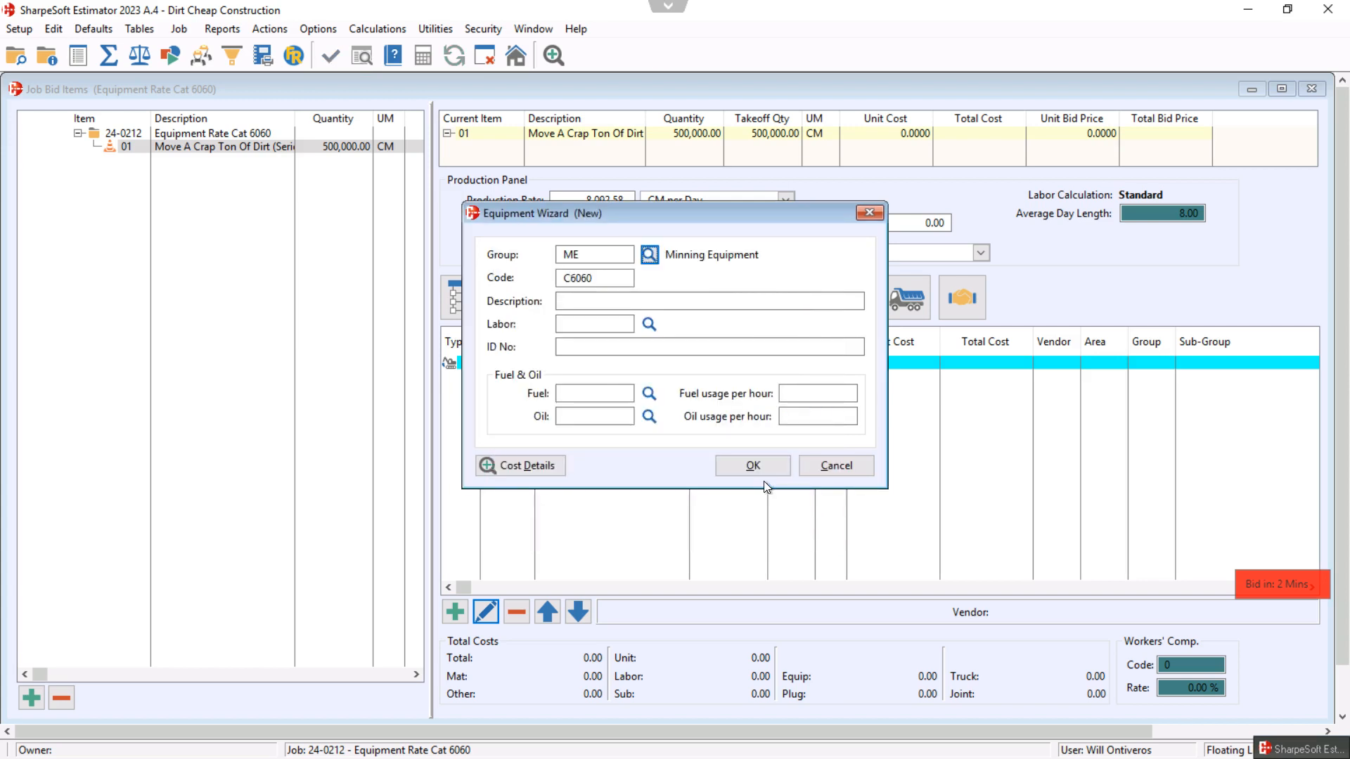
click(586, 304)
text(C)
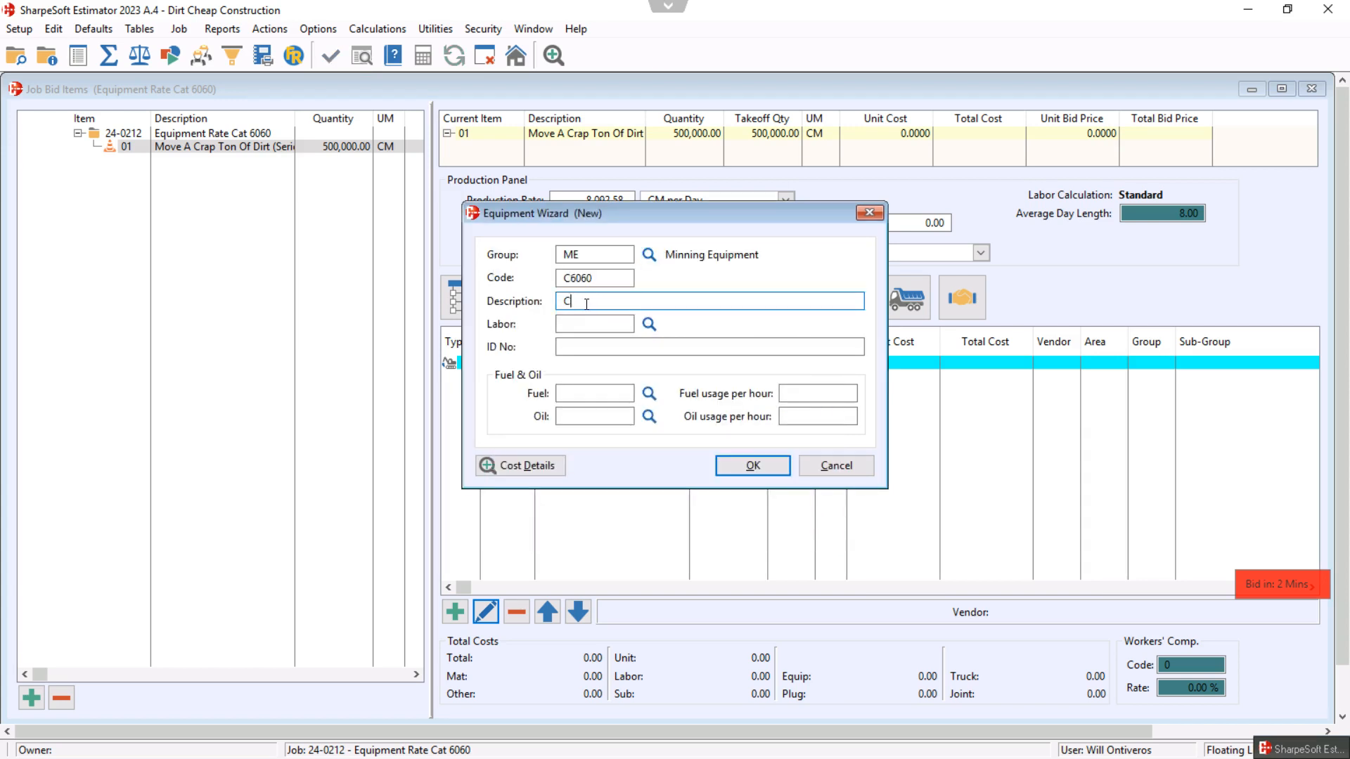
text(at 6060)
- Assign the Big Excavator Operator (BEO) from the OPER labor group to the new equipment
click(649, 324)
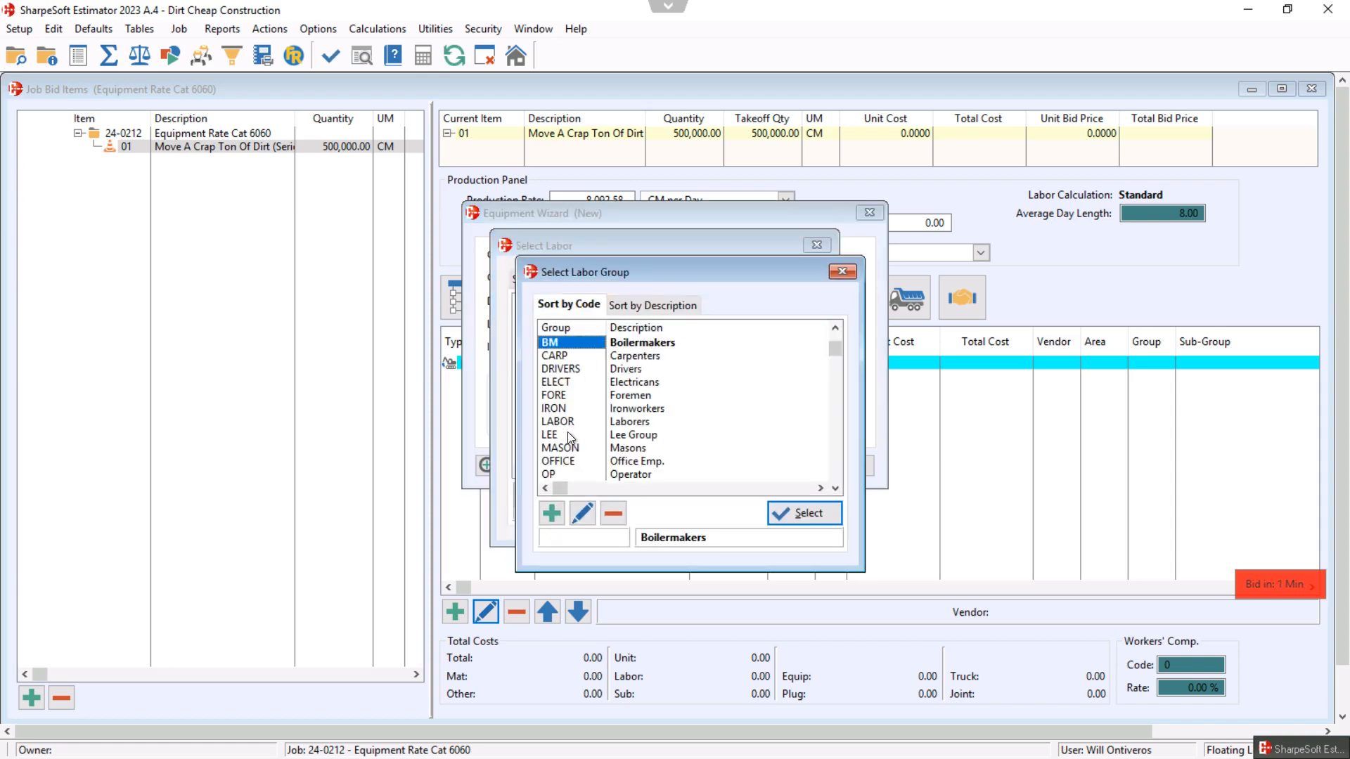
scroll(568, 434, down, 1)
scroll(565, 463, down, 3)
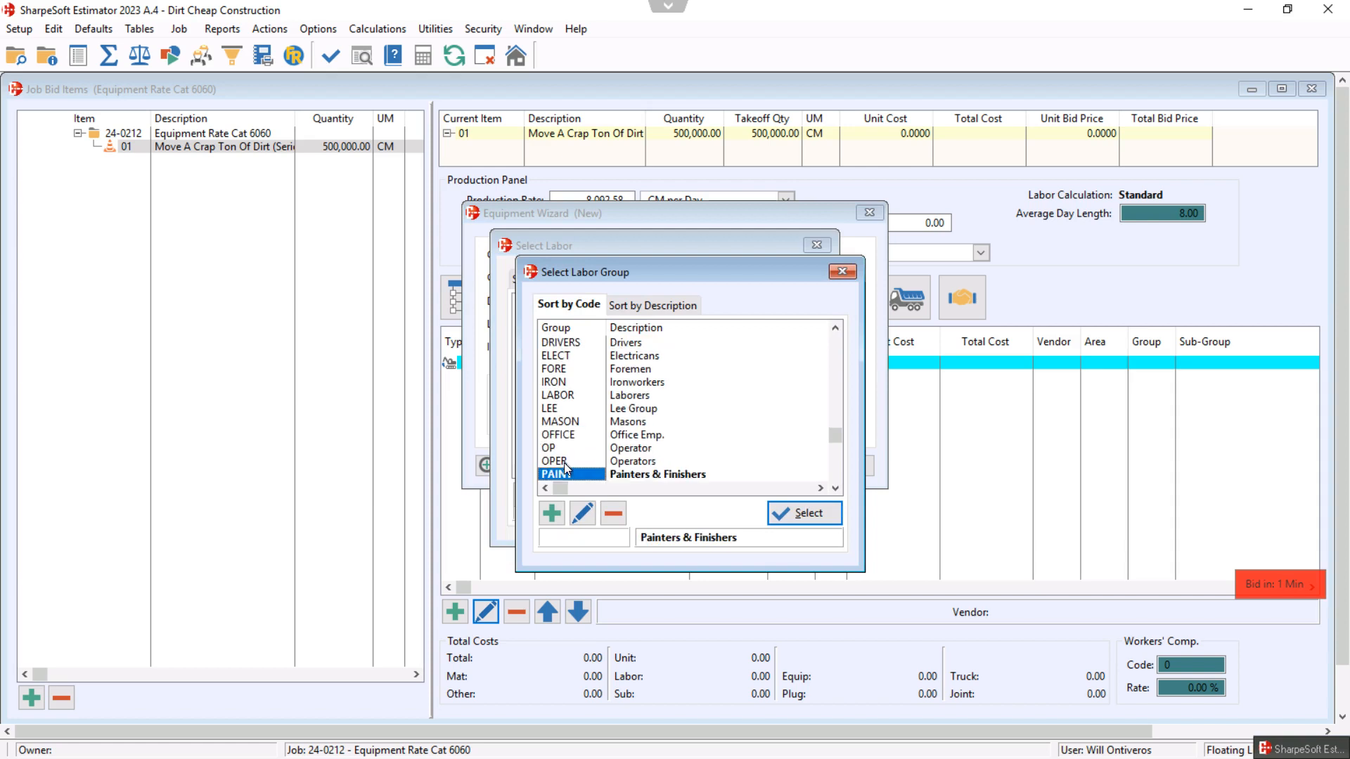
double_click(565, 460)
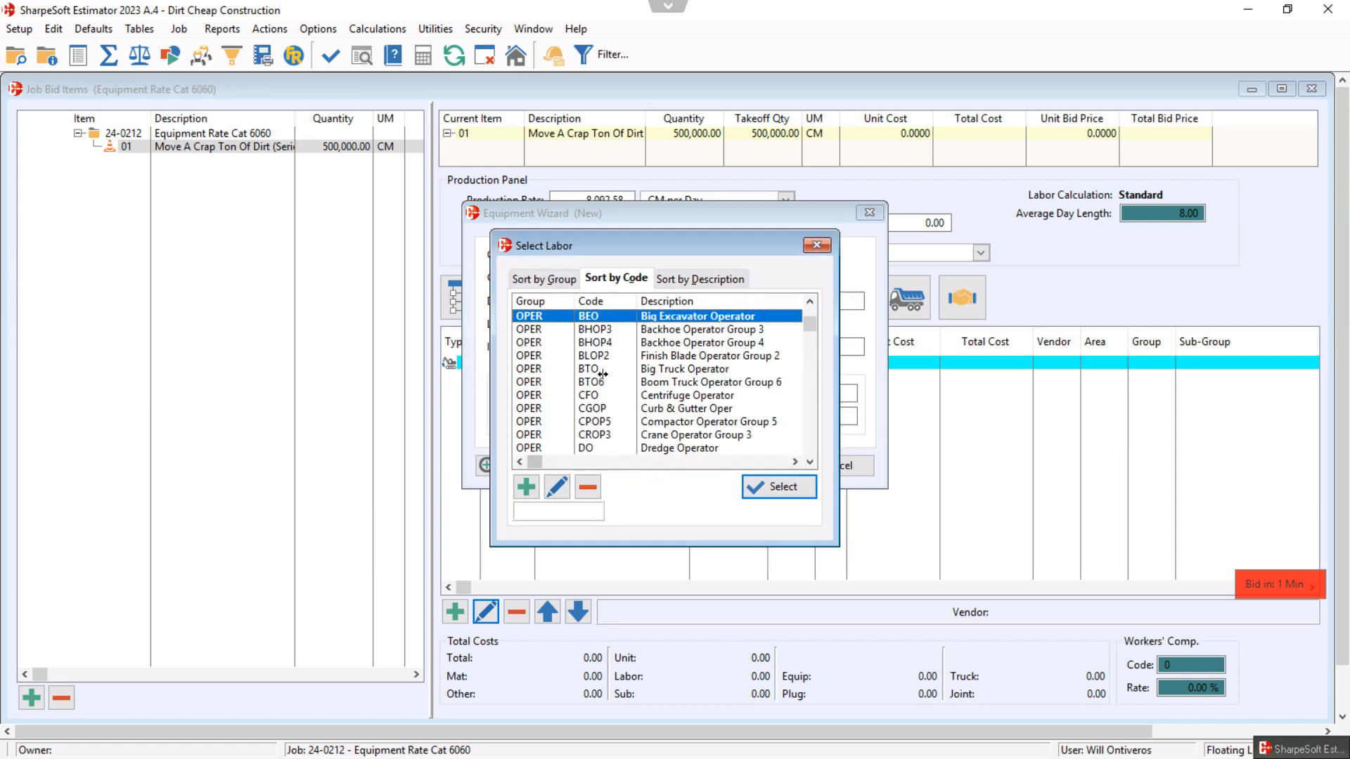
click(595, 370)
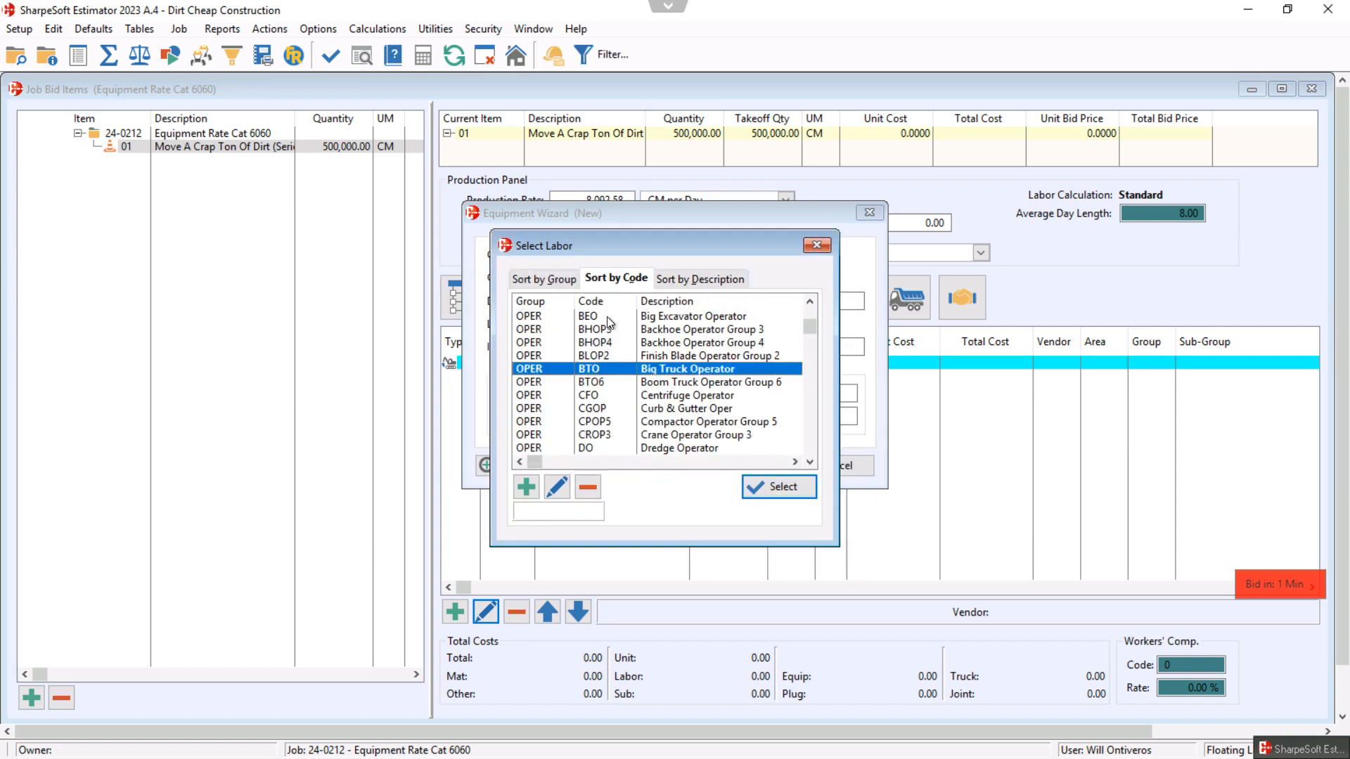
click(624, 318)
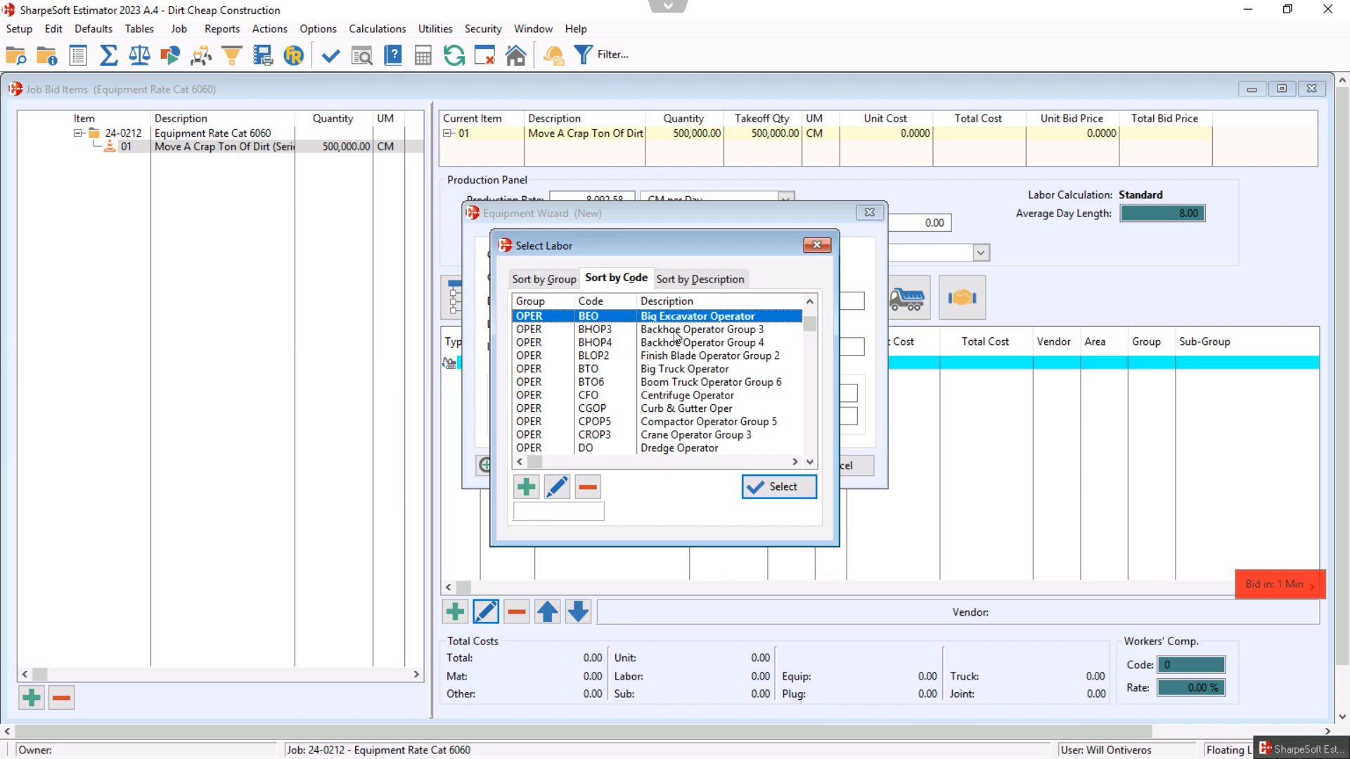
click(764, 488)
- Set the equipment's fuel to Diesel with a usage of 300 per hour
click(648, 392)
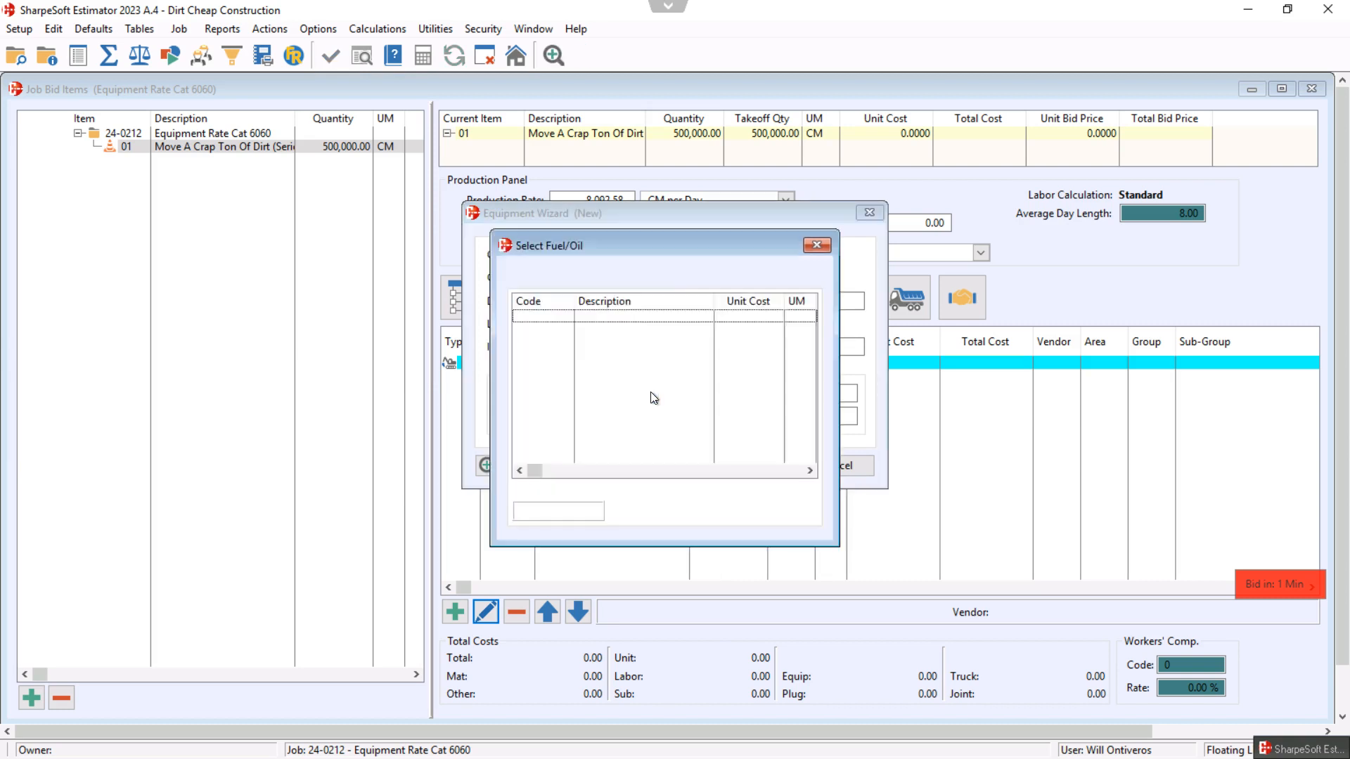
click(599, 332)
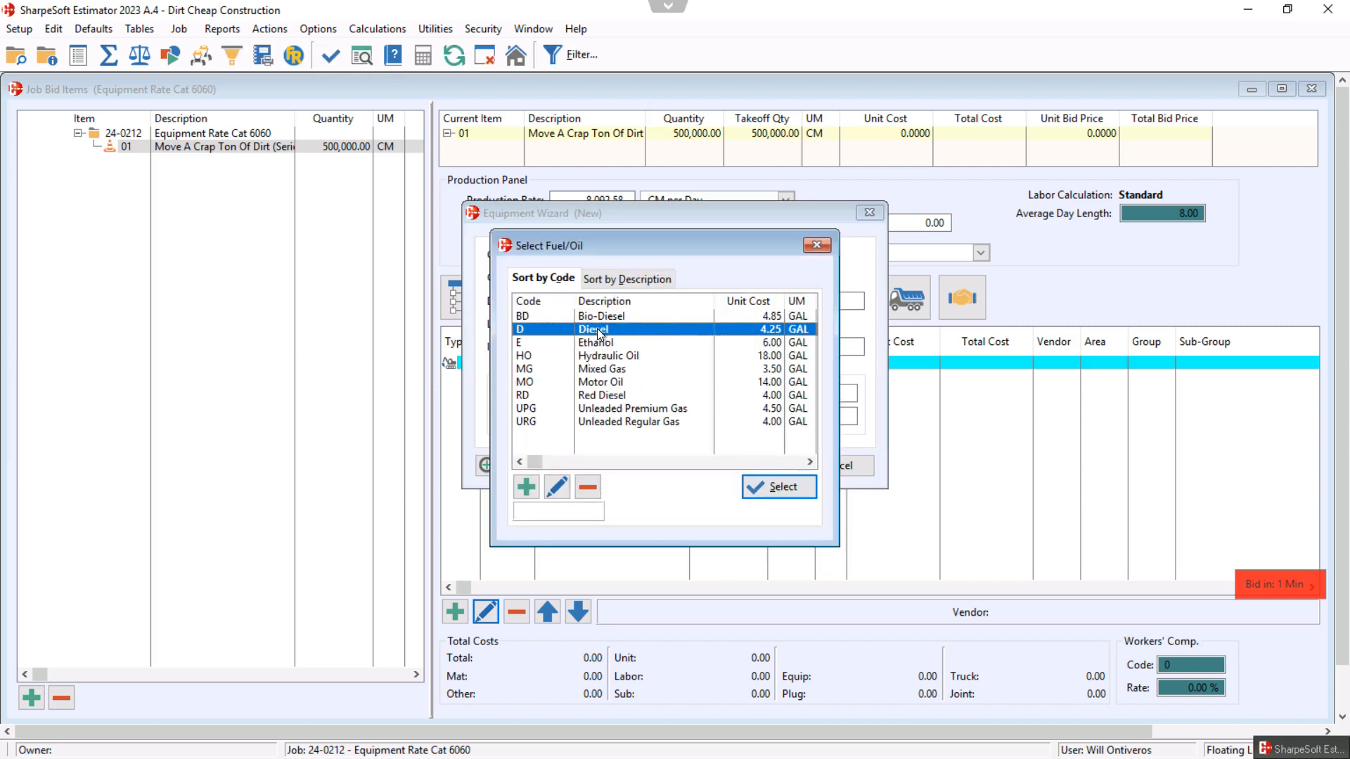
click(778, 488)
click(798, 391)
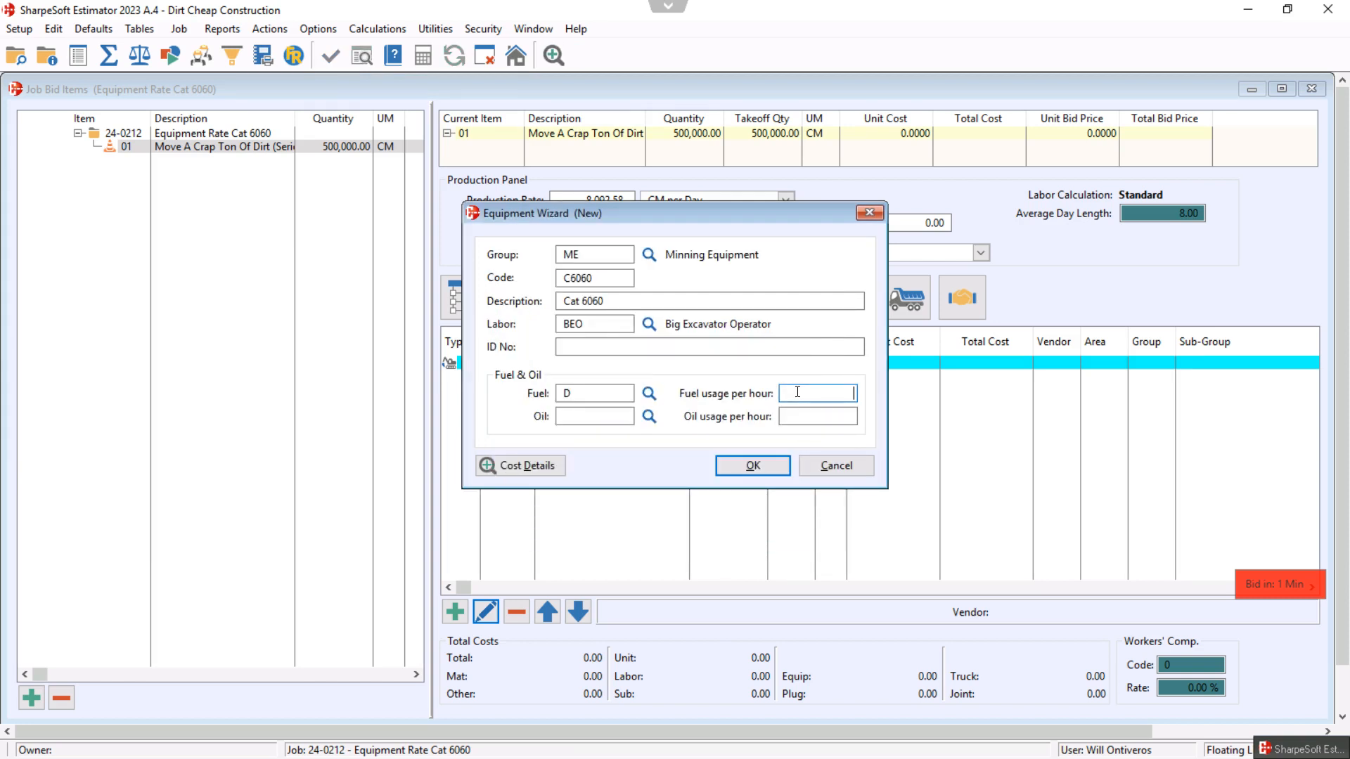
text(300)
- Open the rate calculation for the BID area in the equipment's cost details and set the list price to 7,500,000
click(526, 467)
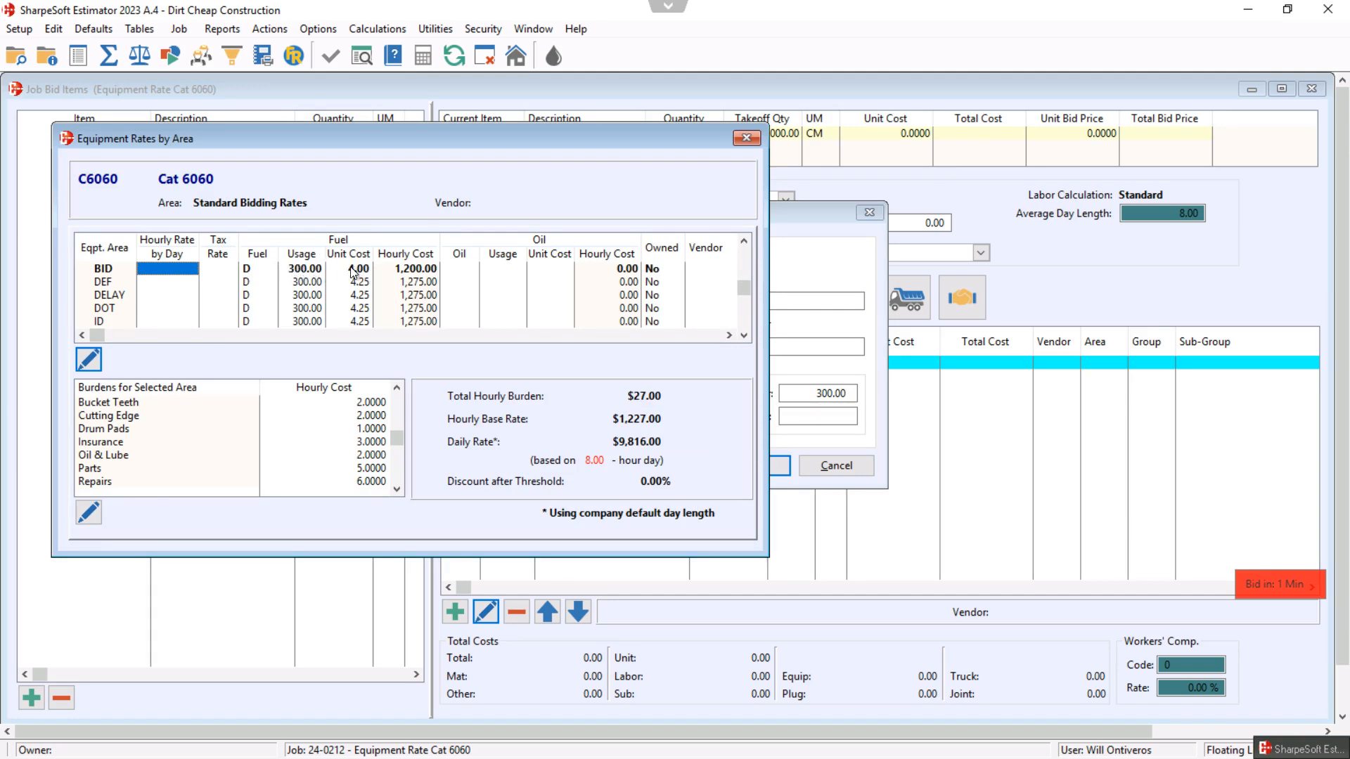
double_click(163, 271)
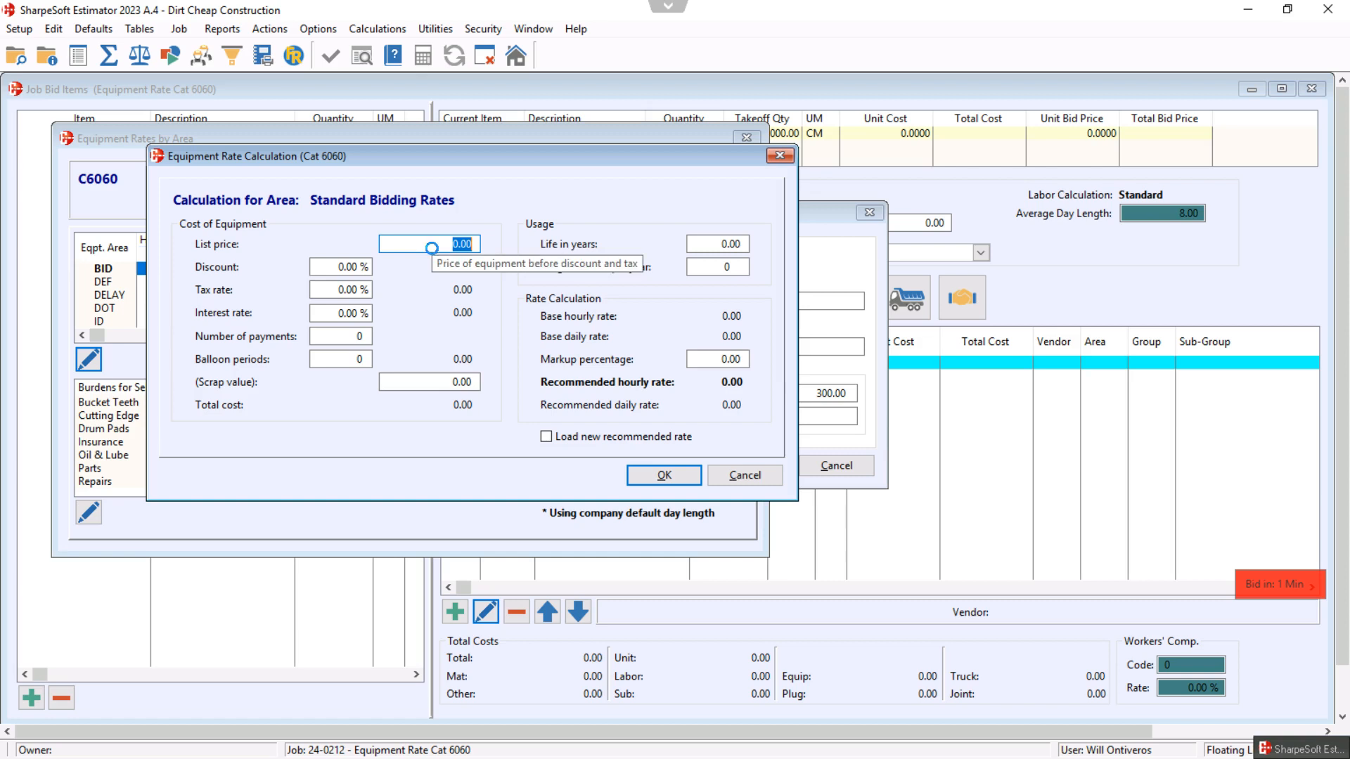
text(7500000)
key(Tab)
key(Tab)
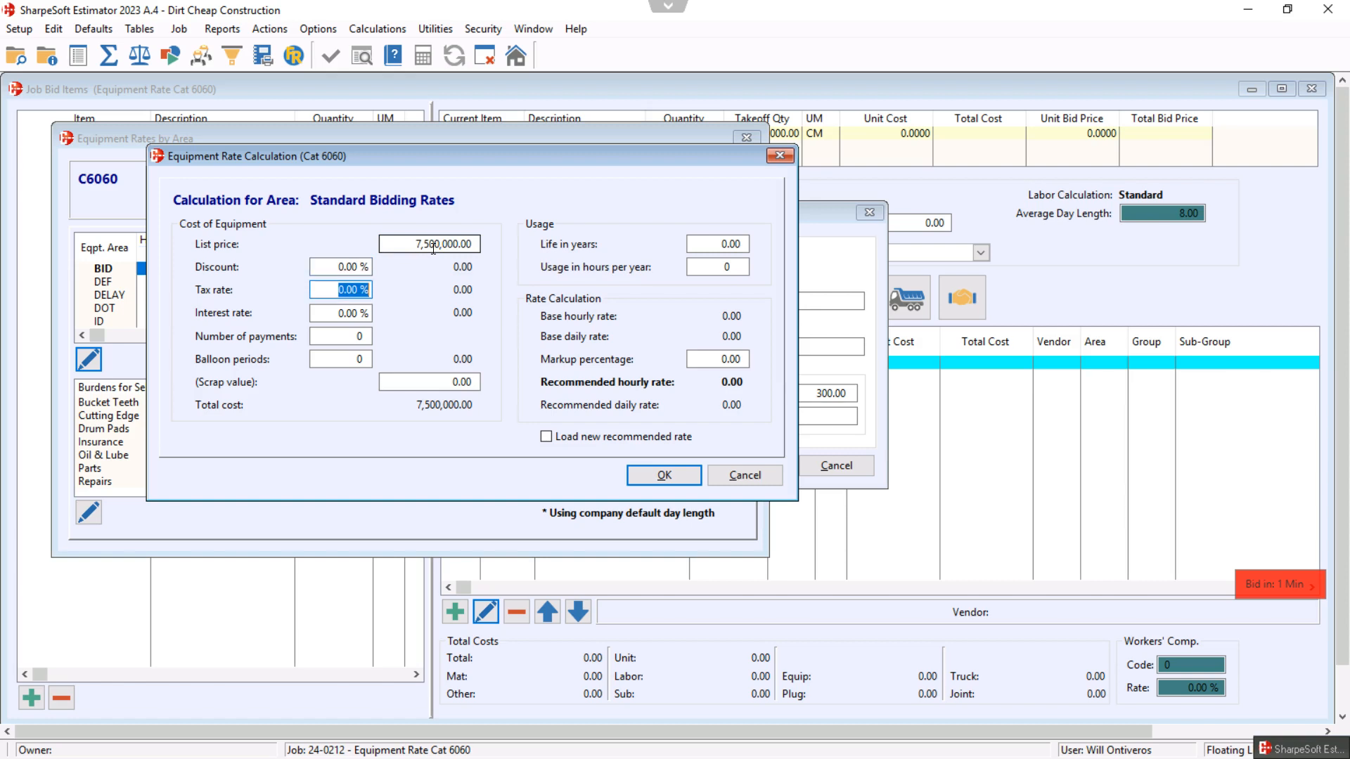
- Set the tax rate to 6%, the interest rate to 7%, the number of payments to 60 and the scrap value to 2,500,000
text(6)
key(Tab)
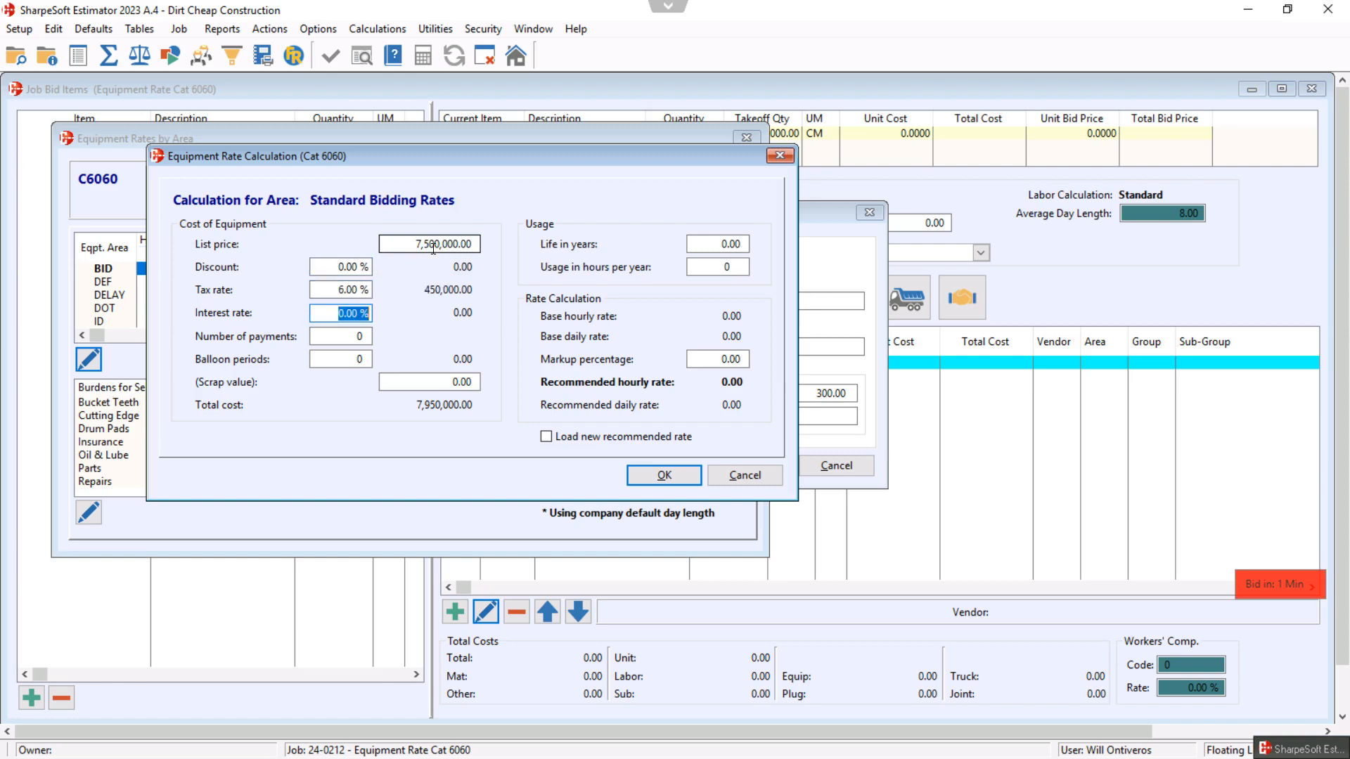
text(7)
key(Tab)
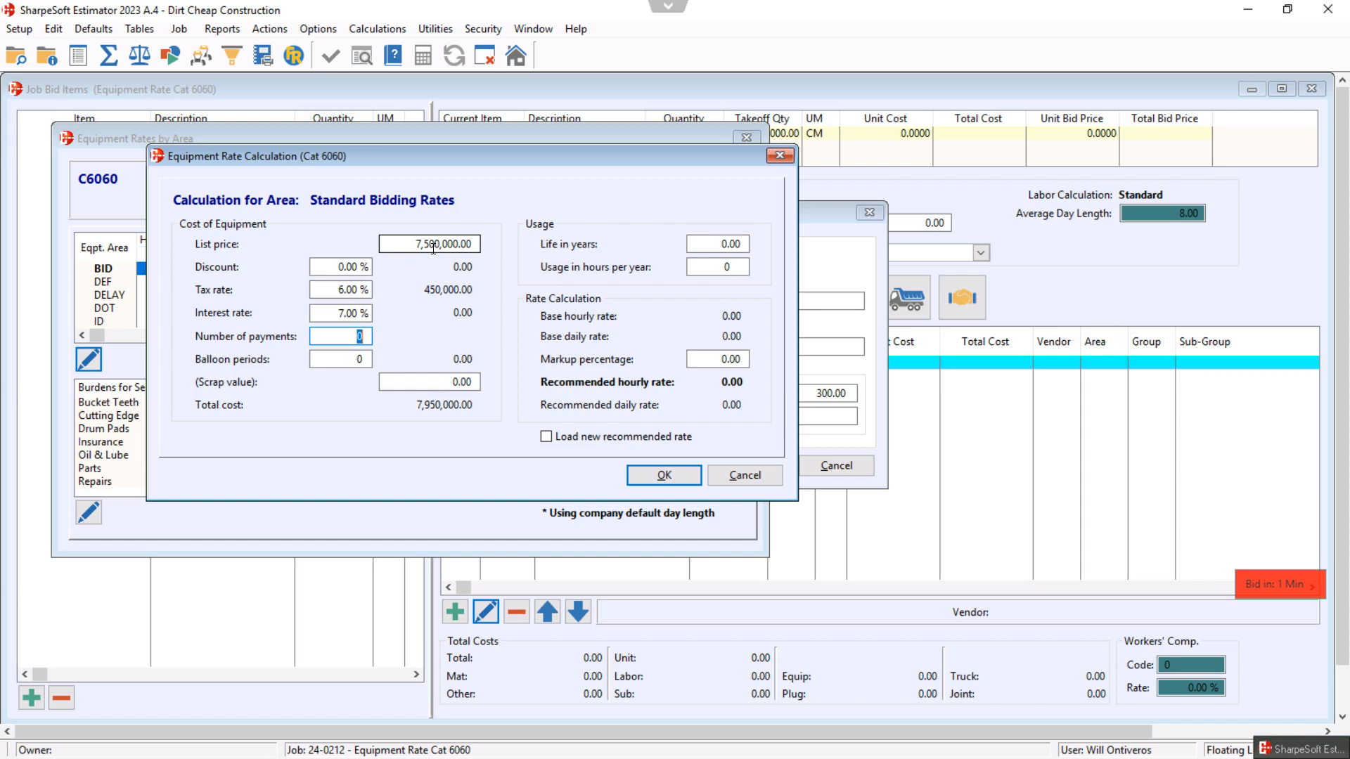
text(60)
key(Tab)
key(Tab)
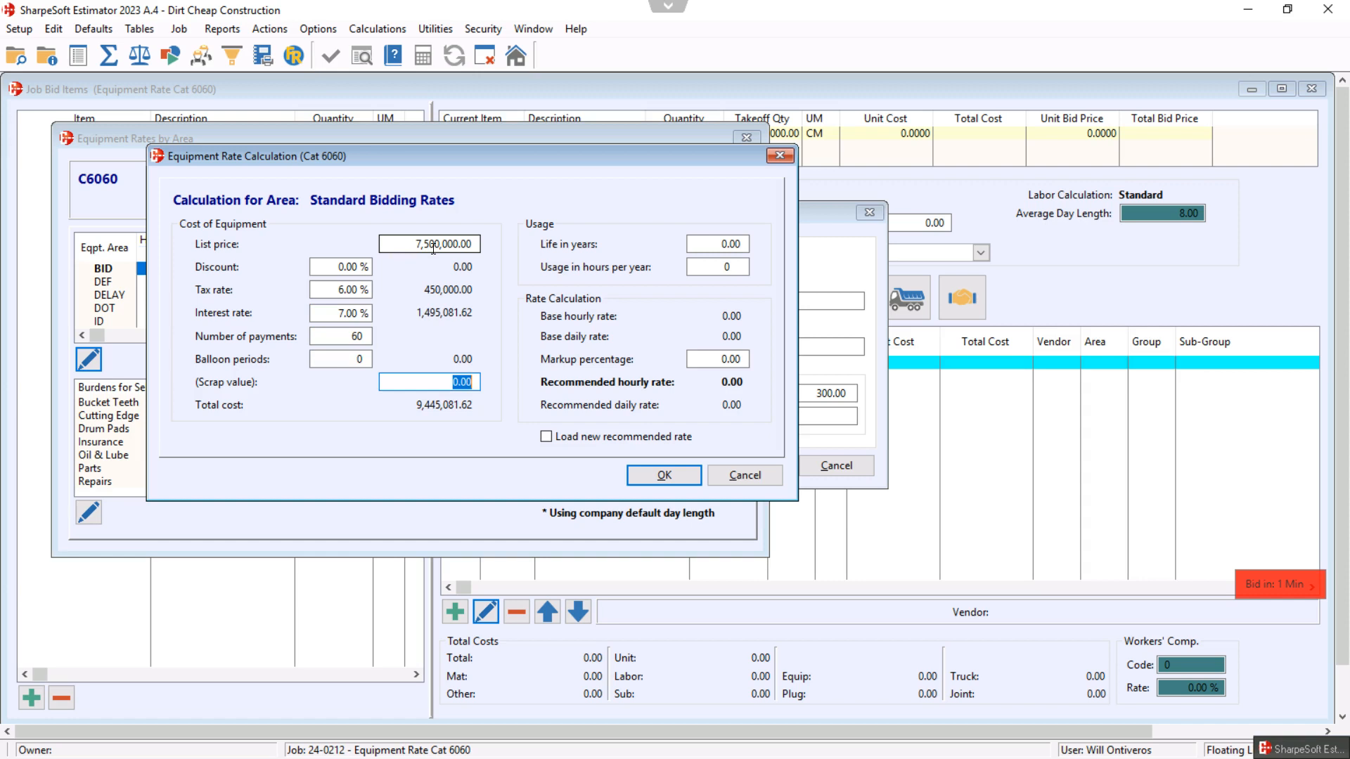
text(2500000)
key(Tab)
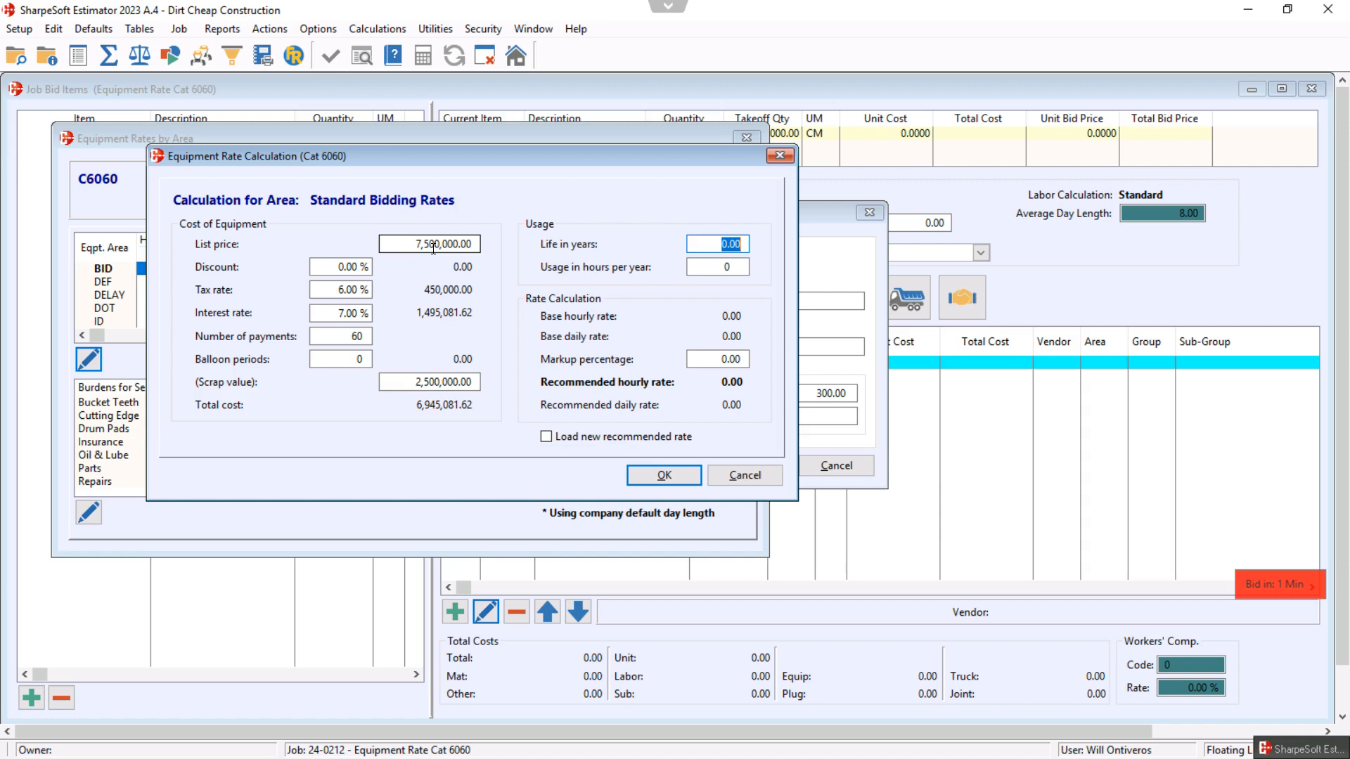
- Set the equipment life to 6 years and usage to 2,000 hours per year, and load the new recommended rate
text(6)
key(Tab)
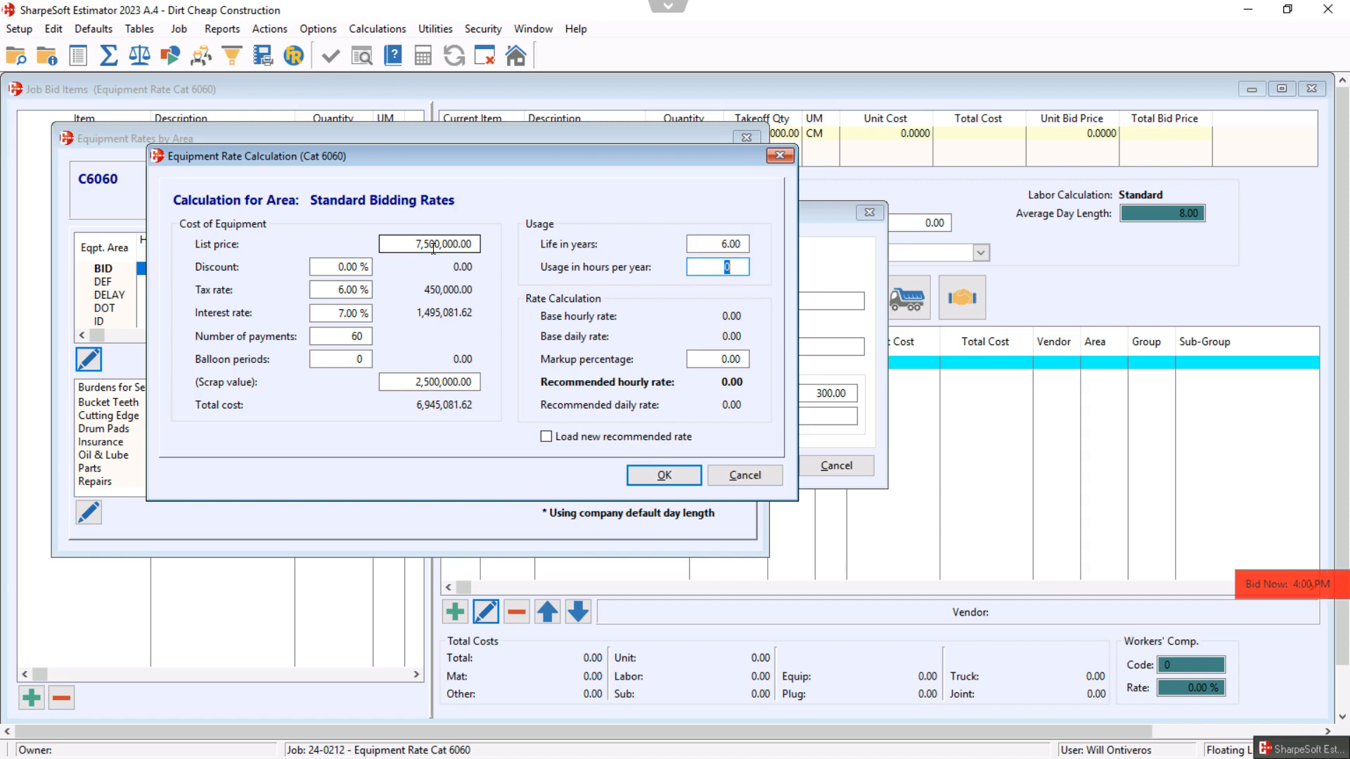
text(2000)
key(Tab)
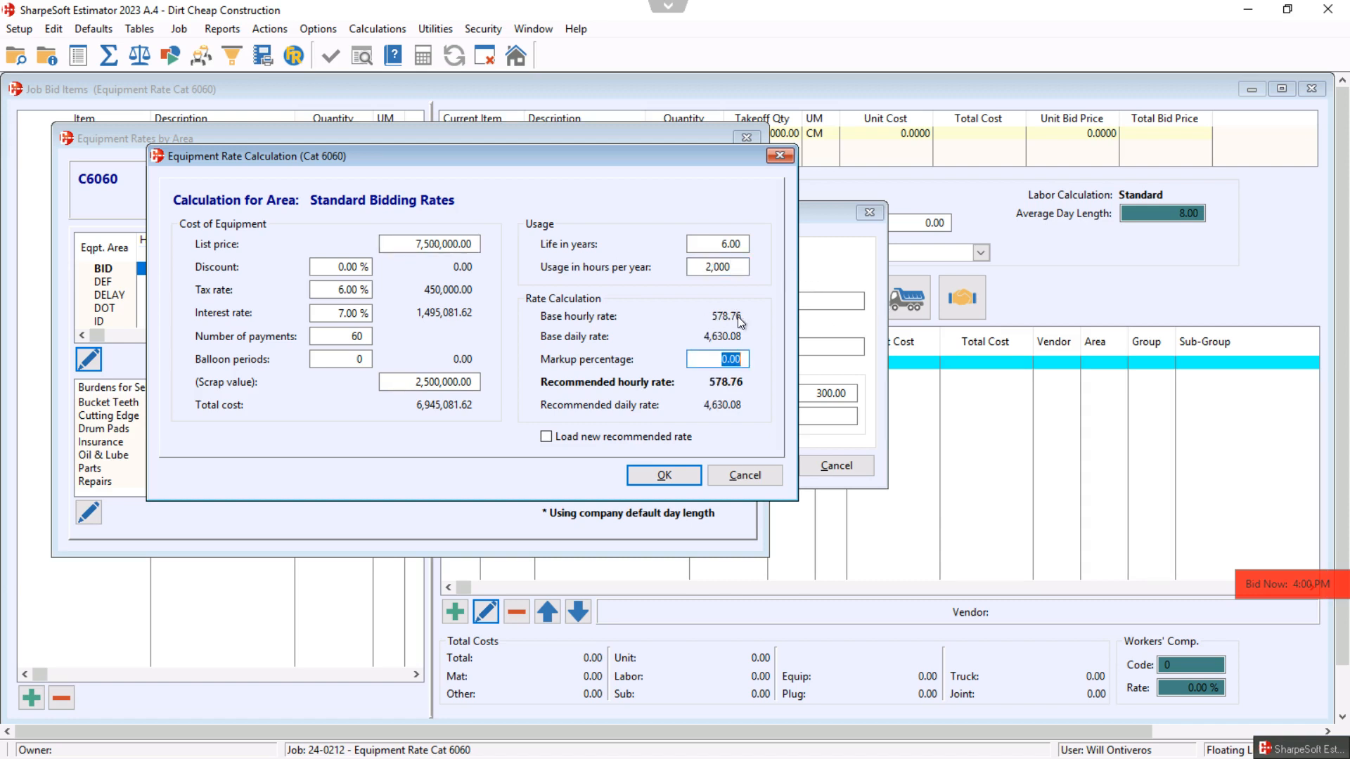
click(547, 436)
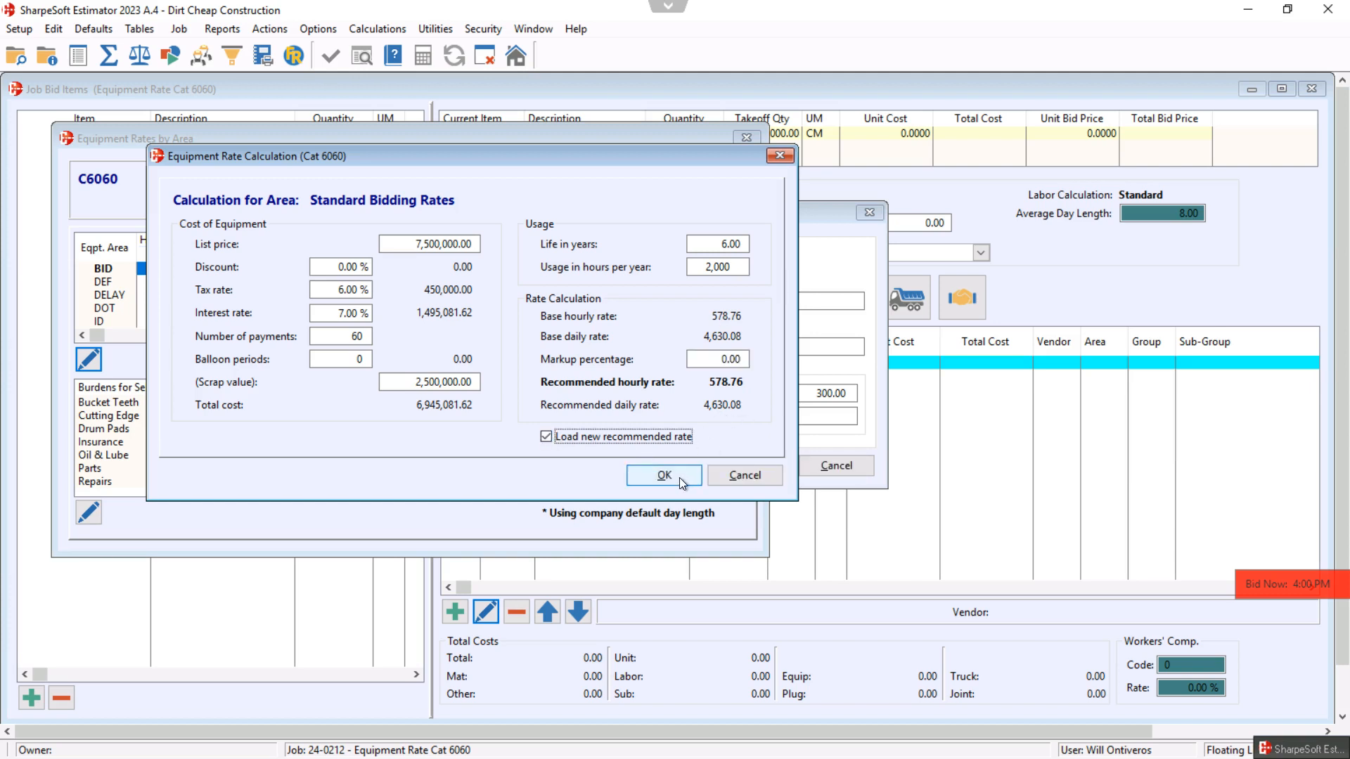
click(663, 475)
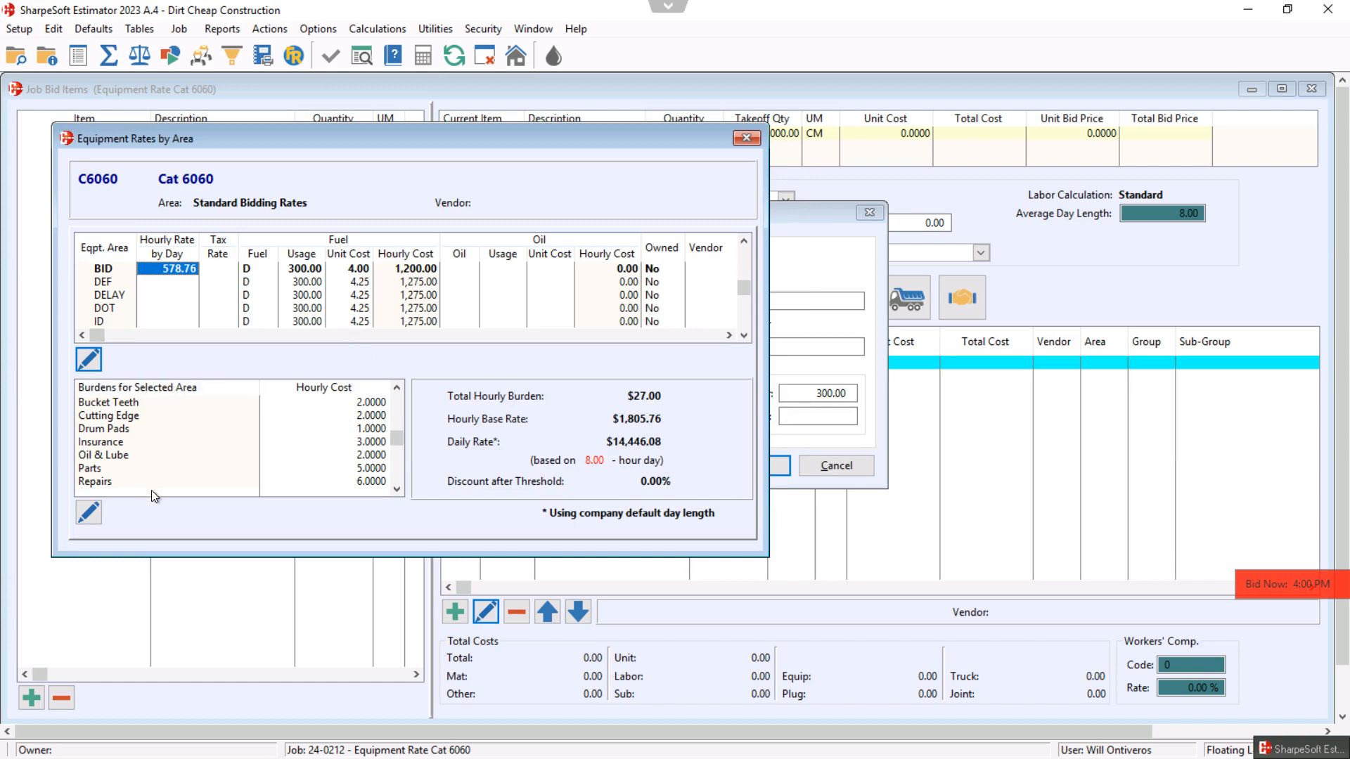
- Mark the equipment as owned for the BID area and save the new equipment record to the bid item
click(657, 271)
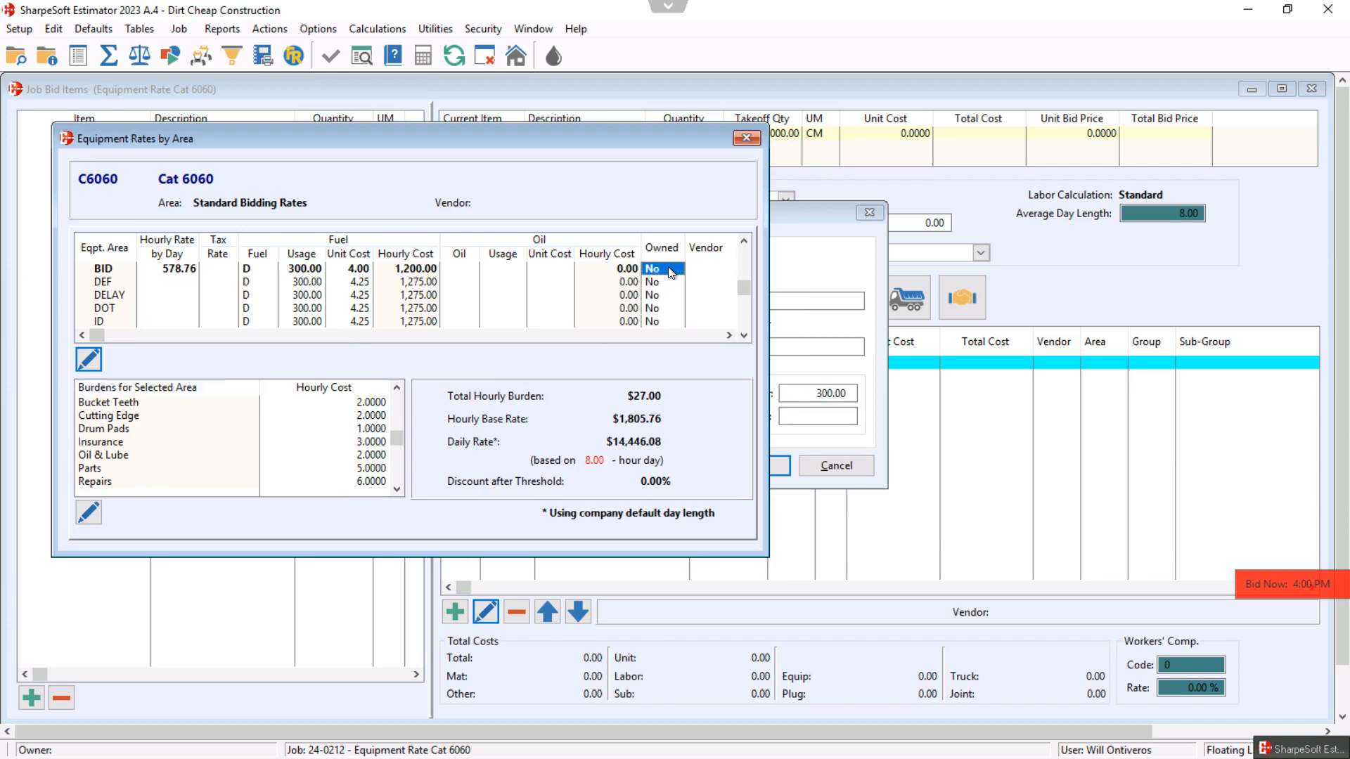
click(678, 268)
click(679, 298)
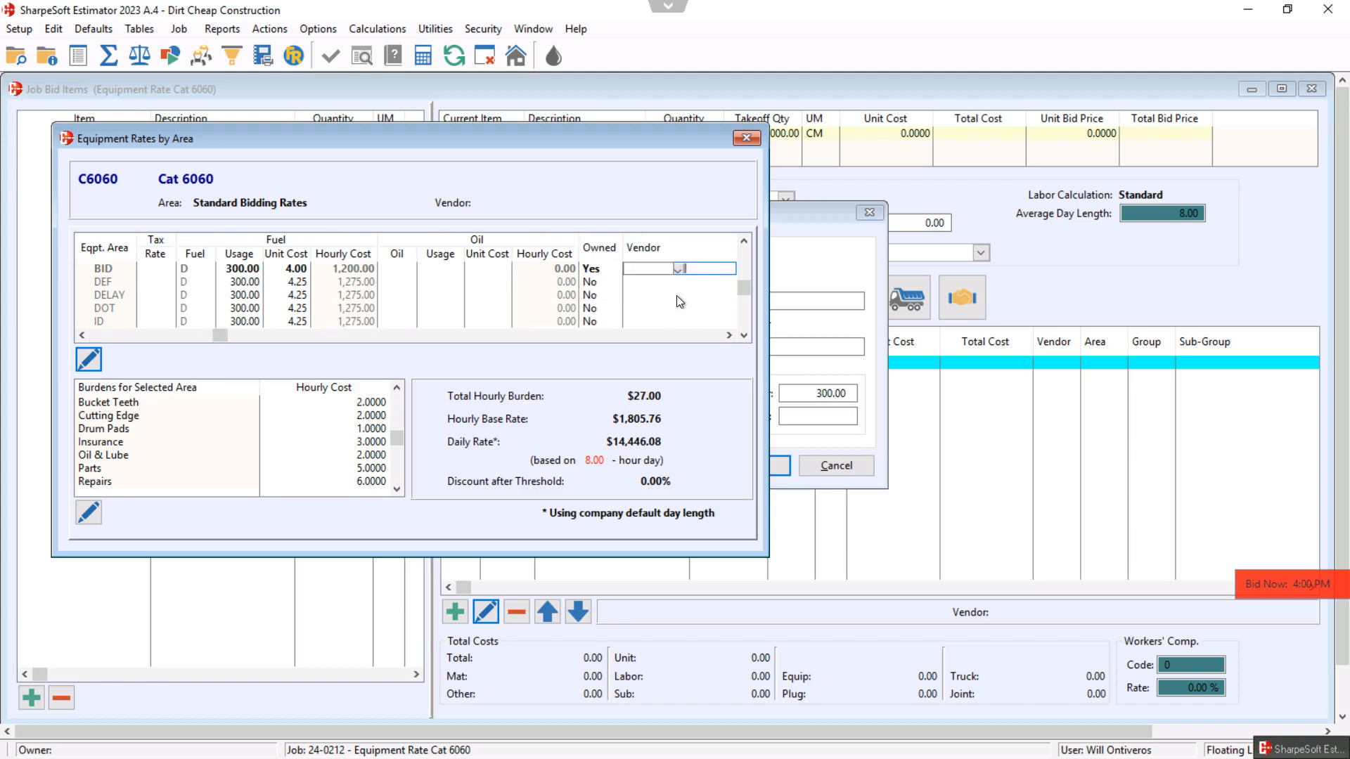
key(Return)
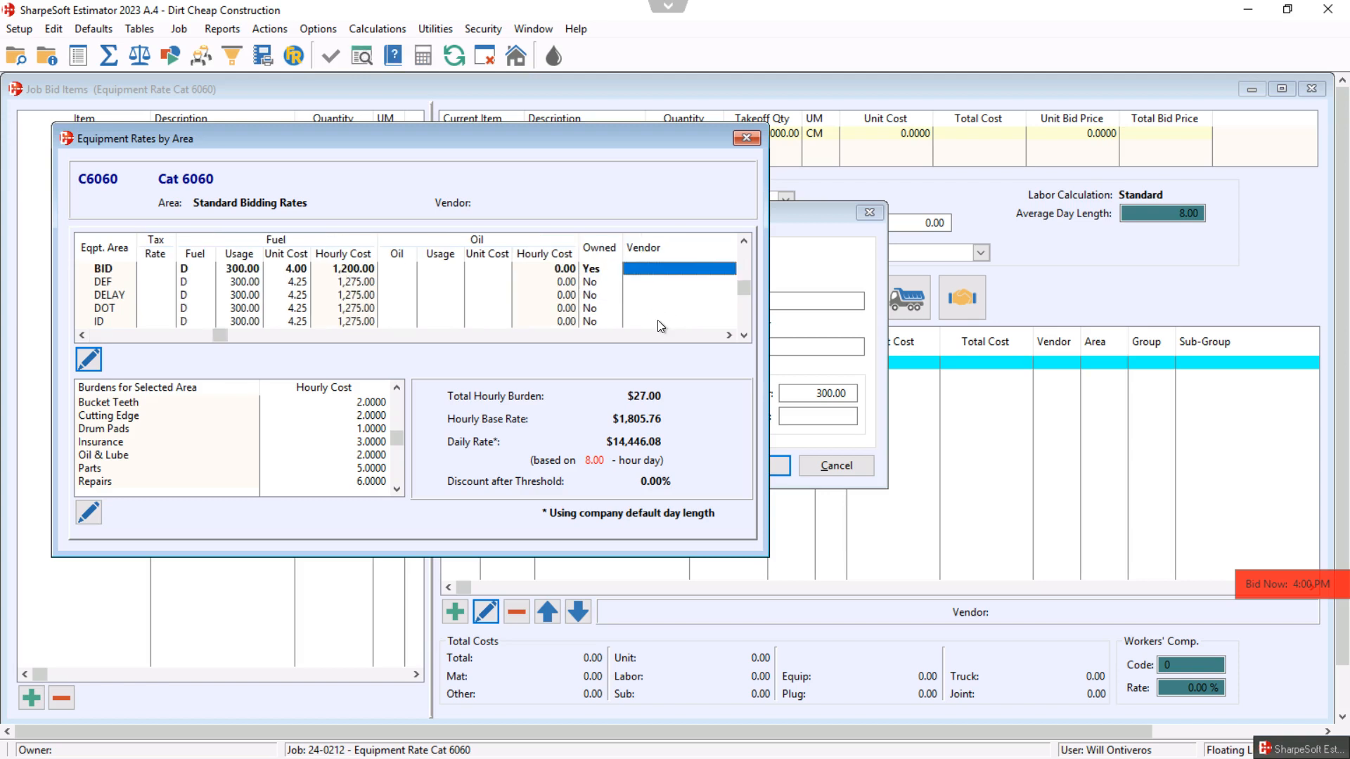
click(745, 138)
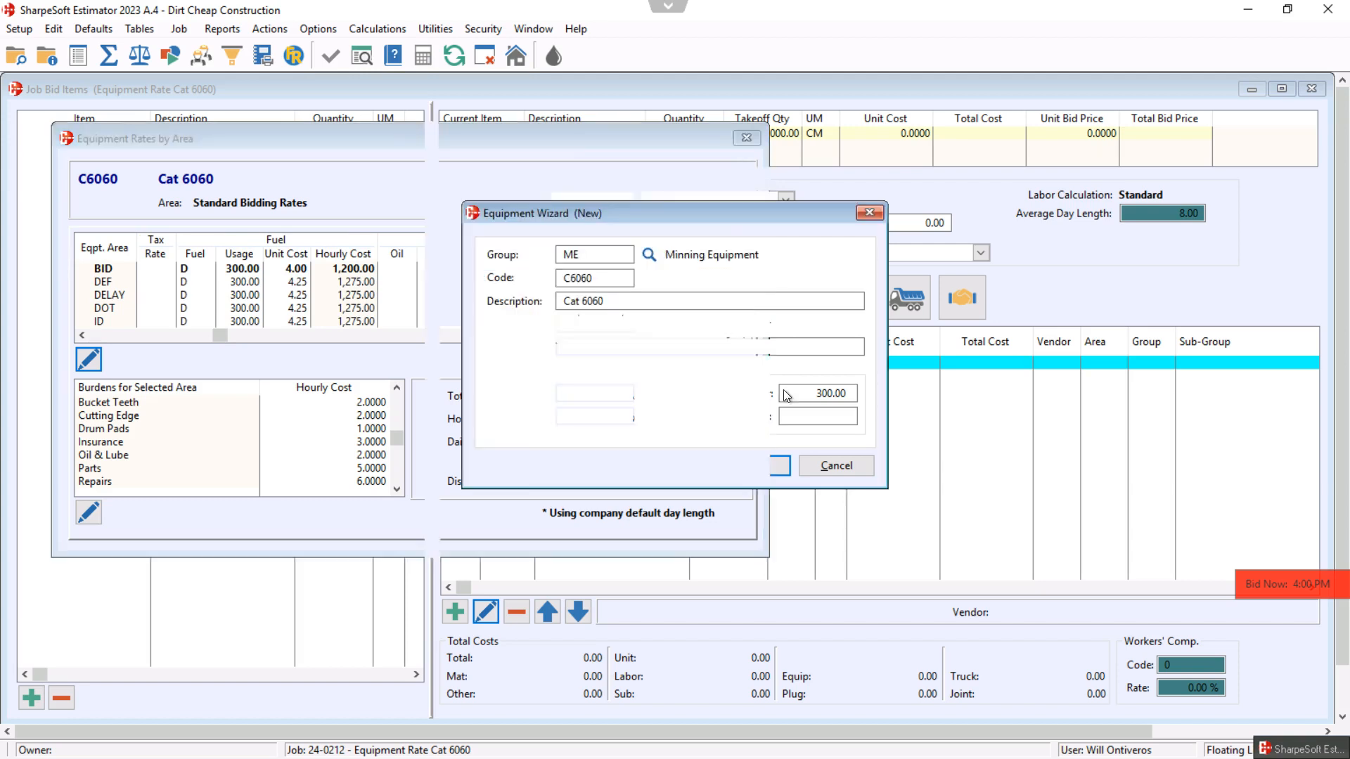
click(752, 465)
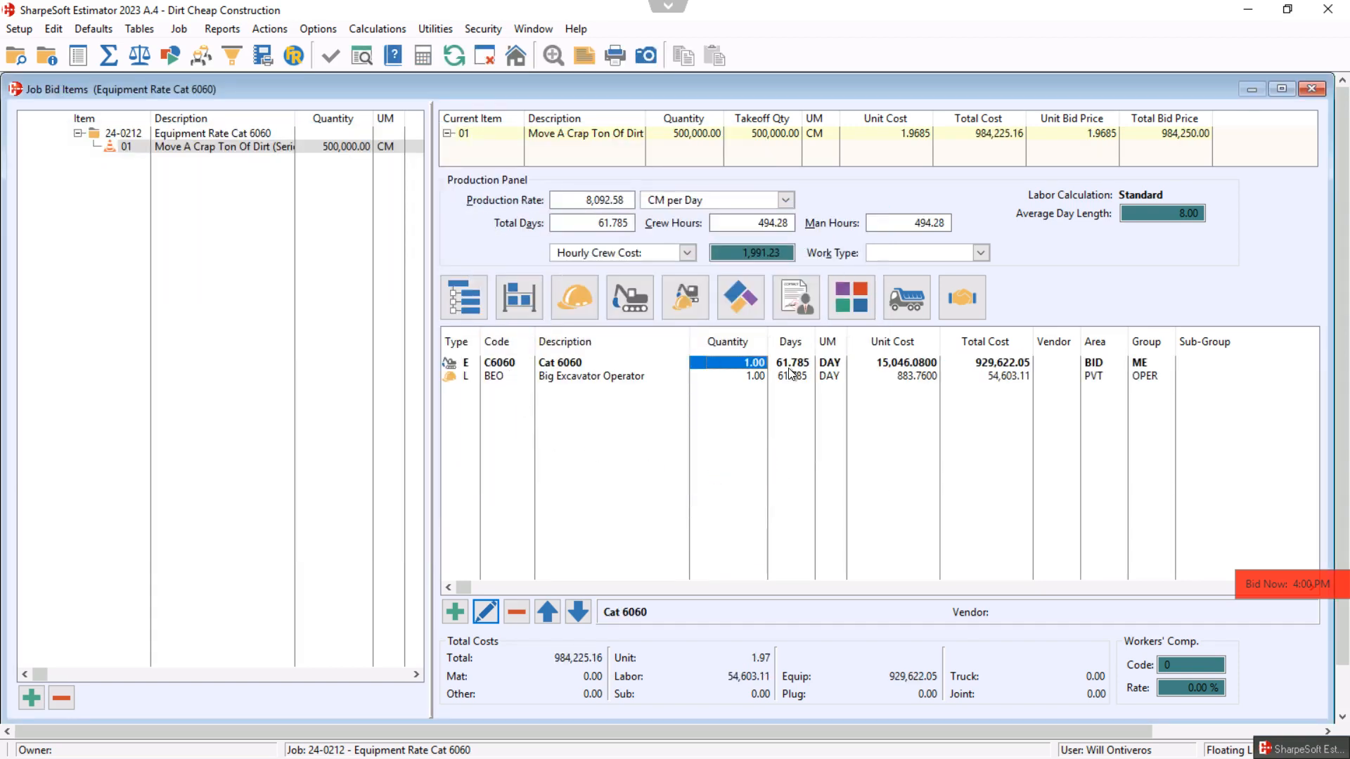
- Reset the bid item's total days to 0 in the production panel
click(596, 223)
double_click(581, 222)
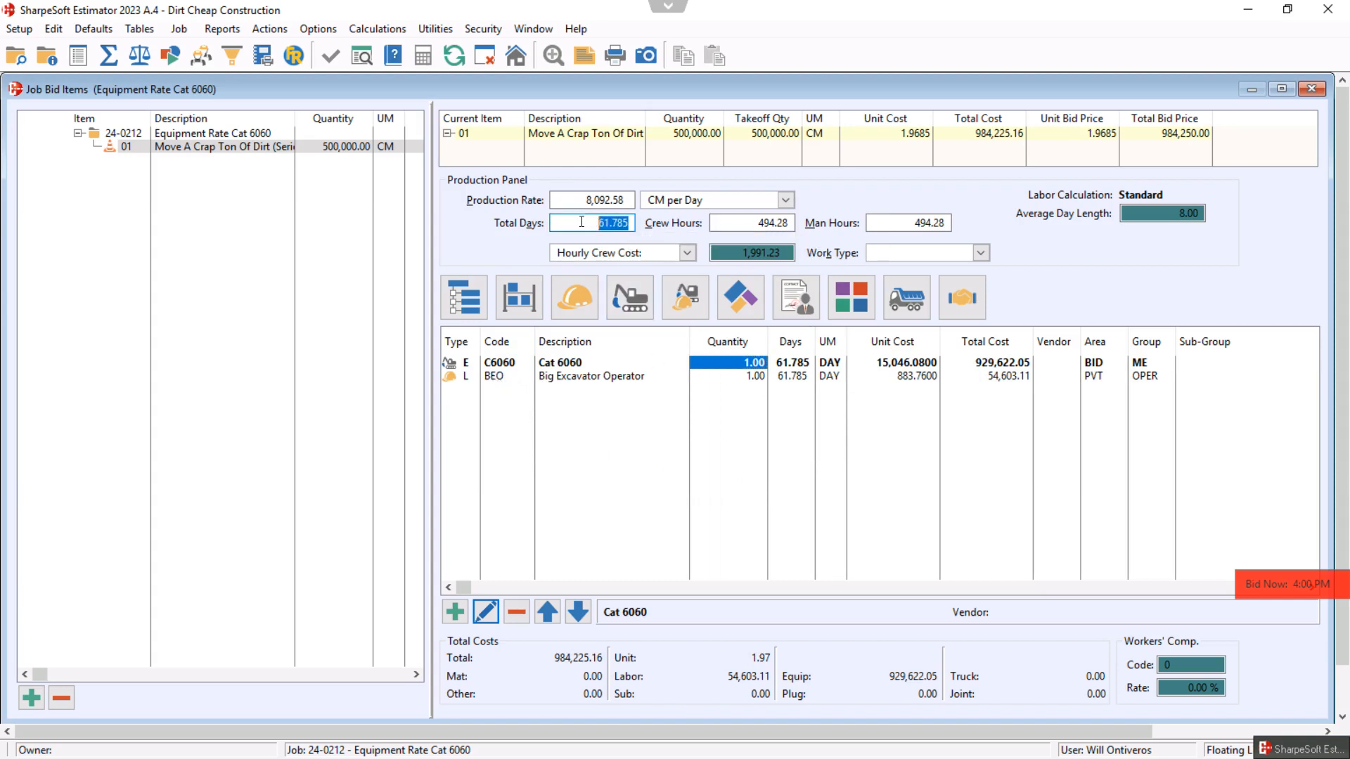
text(0)
key(Return)
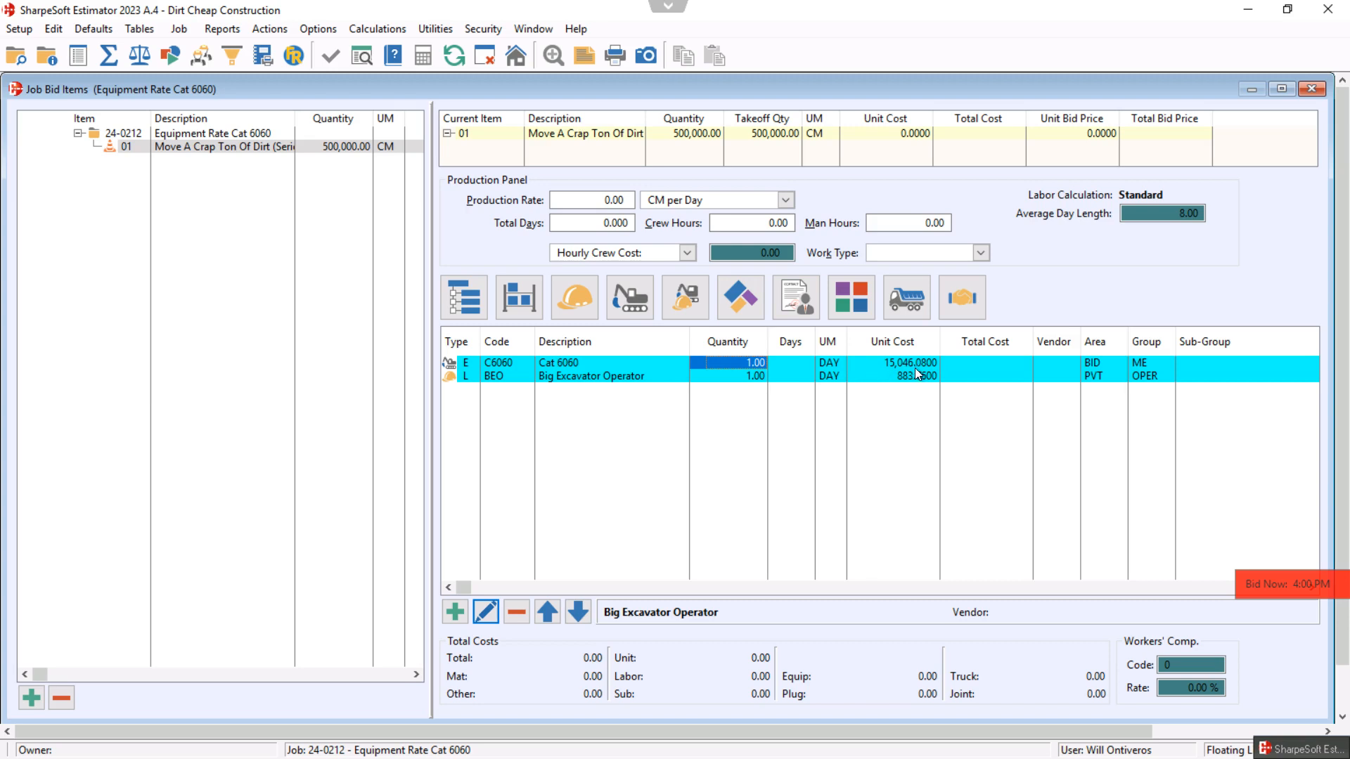
- Add the Cat 793 Truck from the ME mining equipment group to the bid item's resources
click(627, 309)
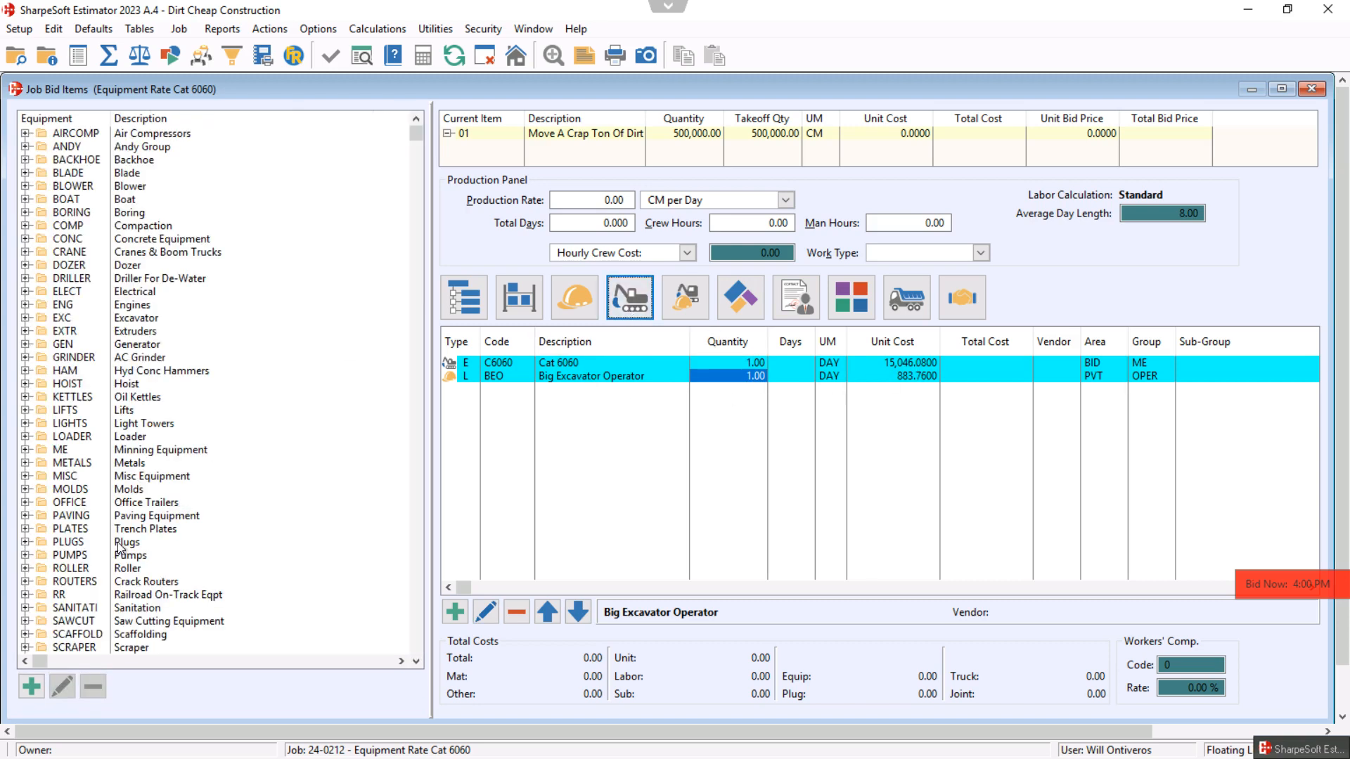
click(26, 451)
click(140, 464)
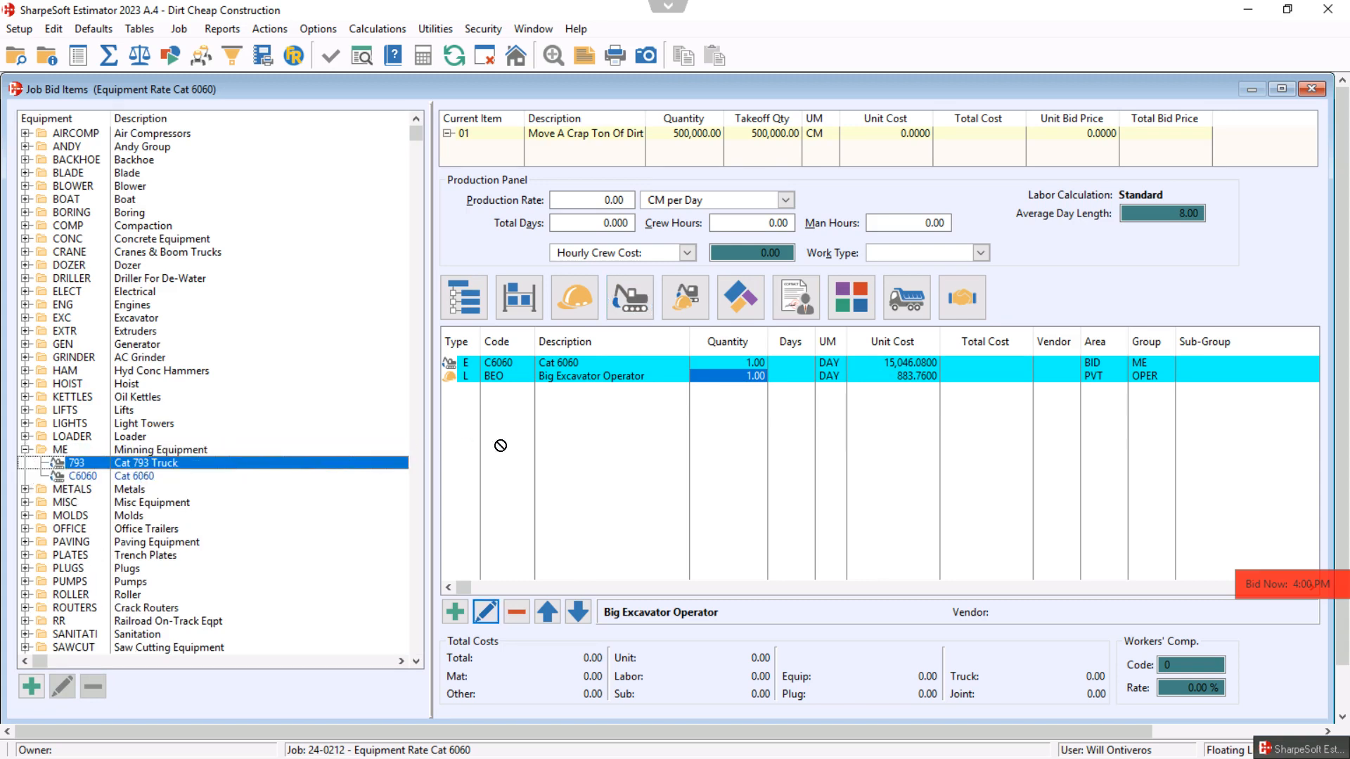
drag(561, 435, 561, 435)
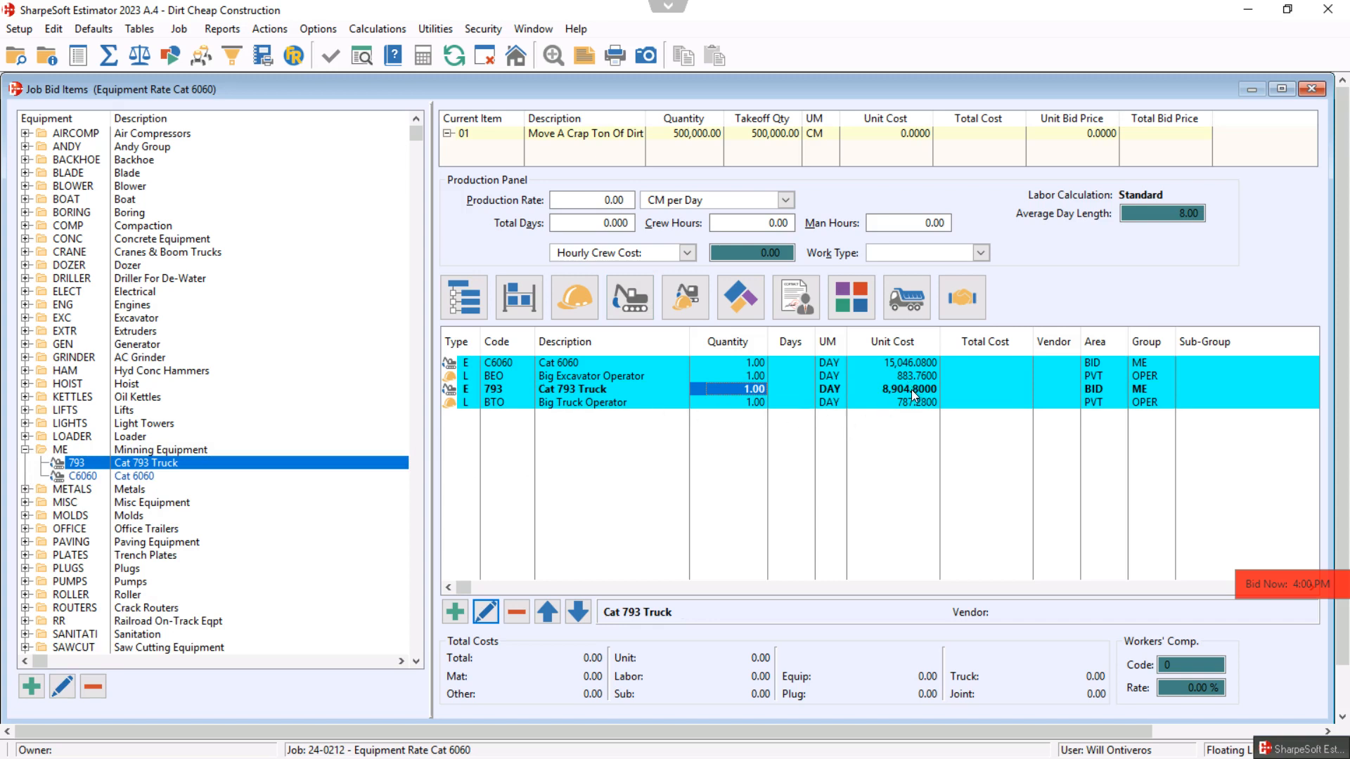
click(916, 364)
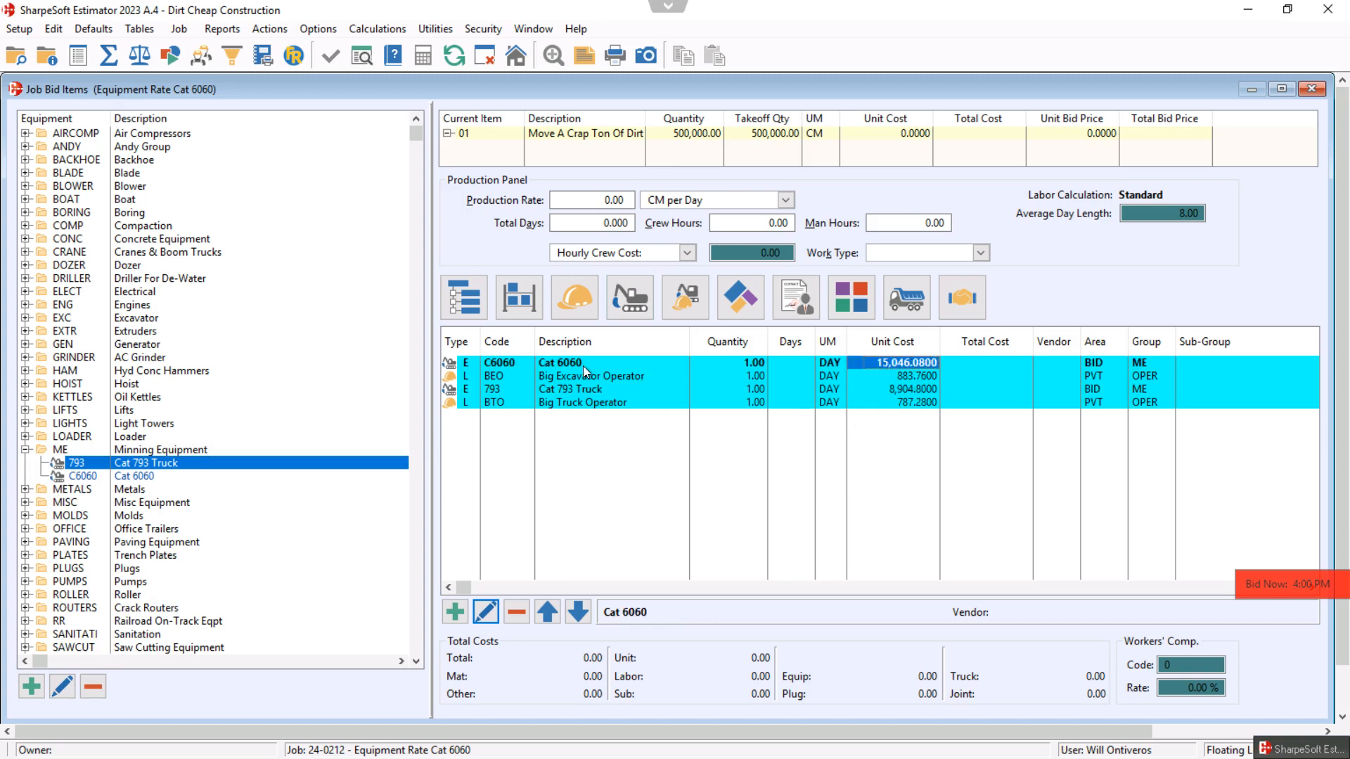
click(557, 366)
click(503, 364)
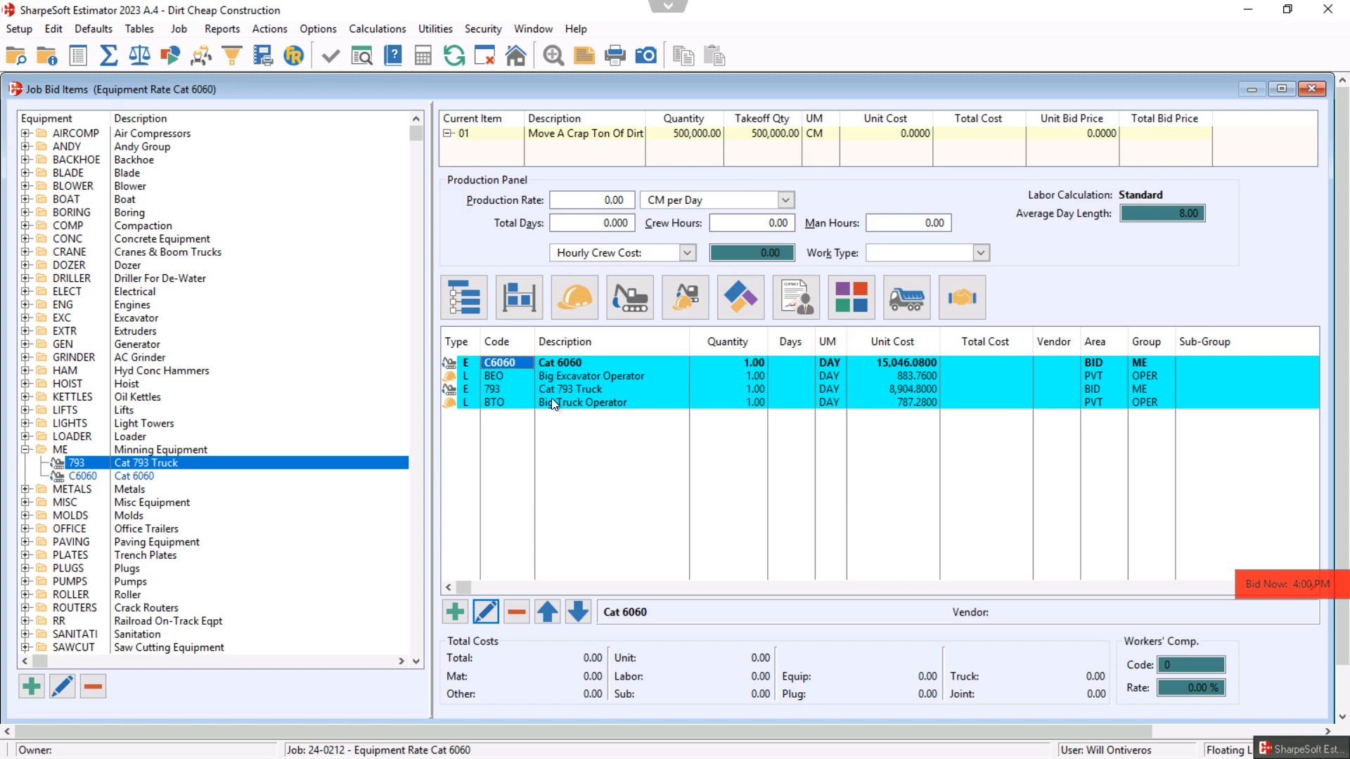
click(606, 406)
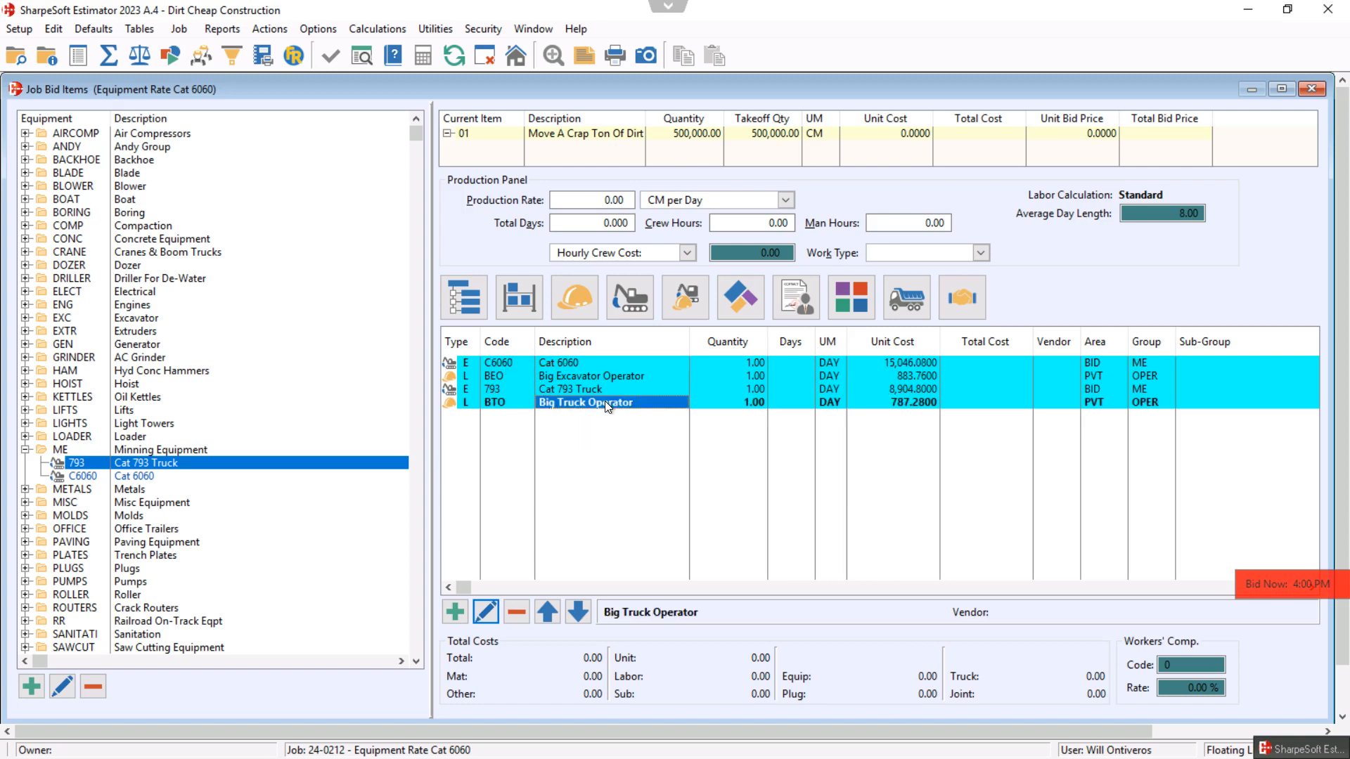
- Start an equipment hauling calculation for the Cat 793 Truck with a quantity of 3 and a capacity of 136 each
click(757, 390)
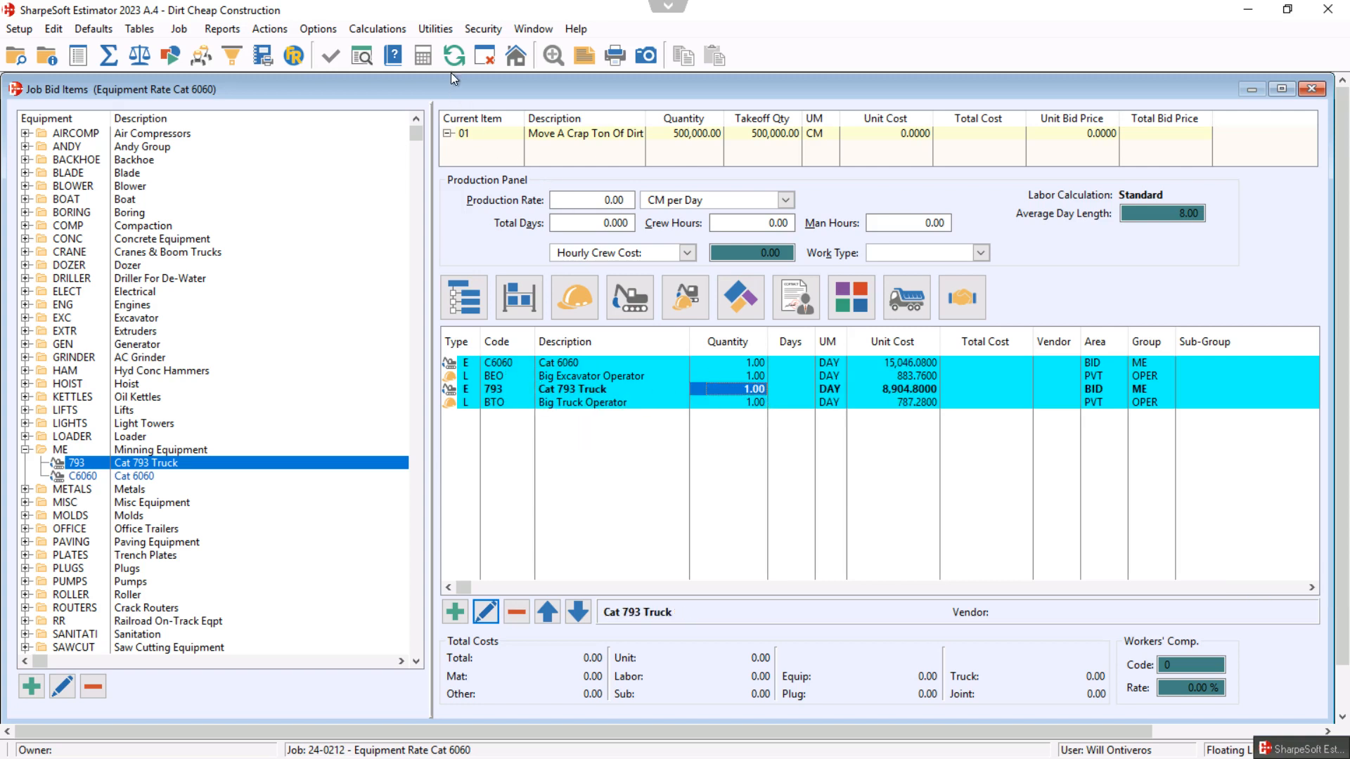
click(377, 28)
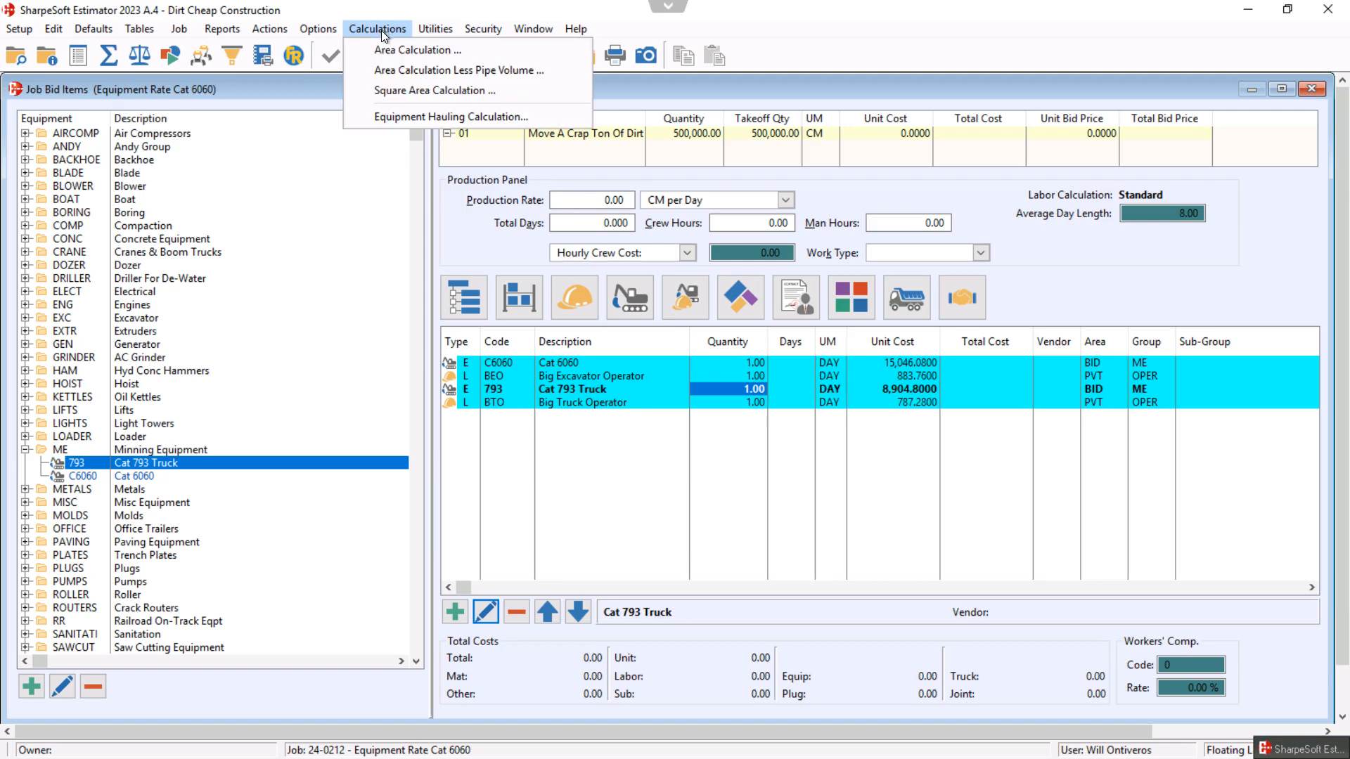
click(407, 116)
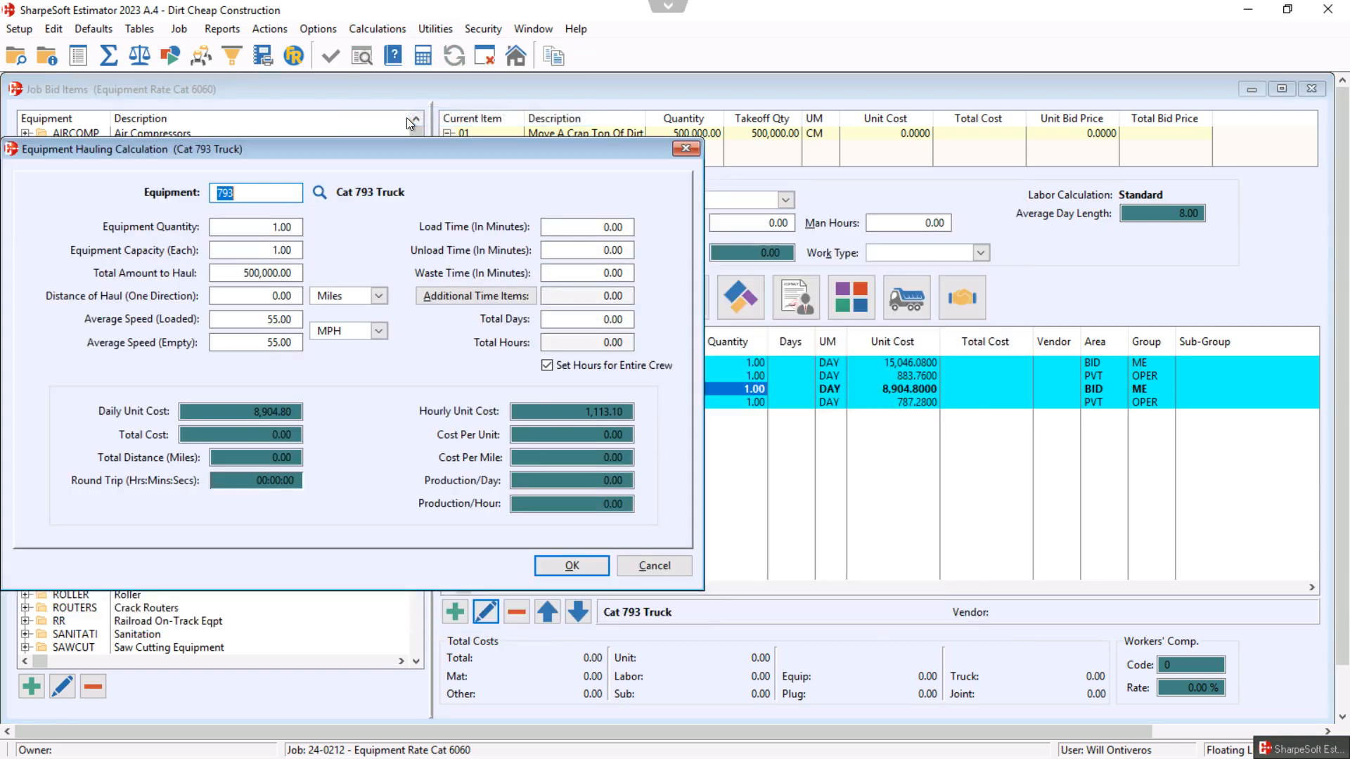
click(277, 228)
text(3)
key(Tab)
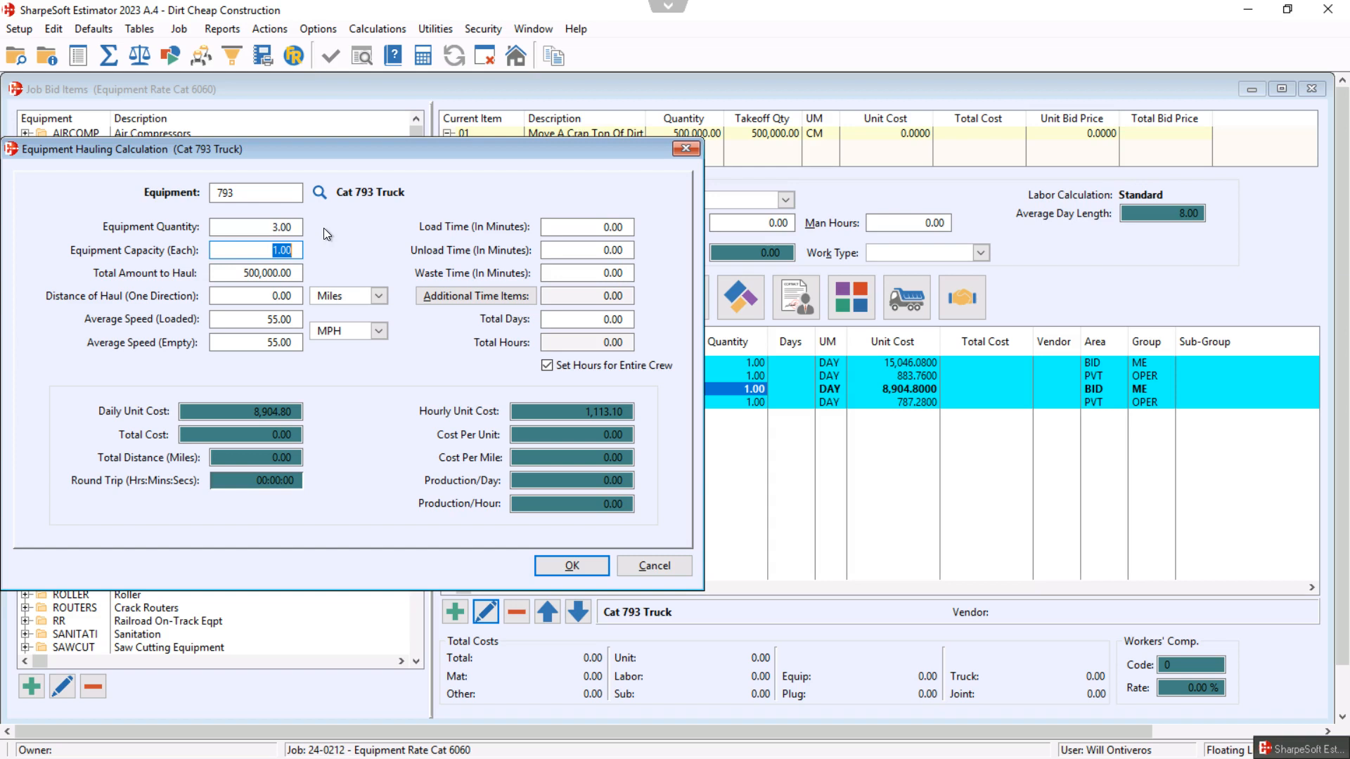
text(136)
key(Tab)
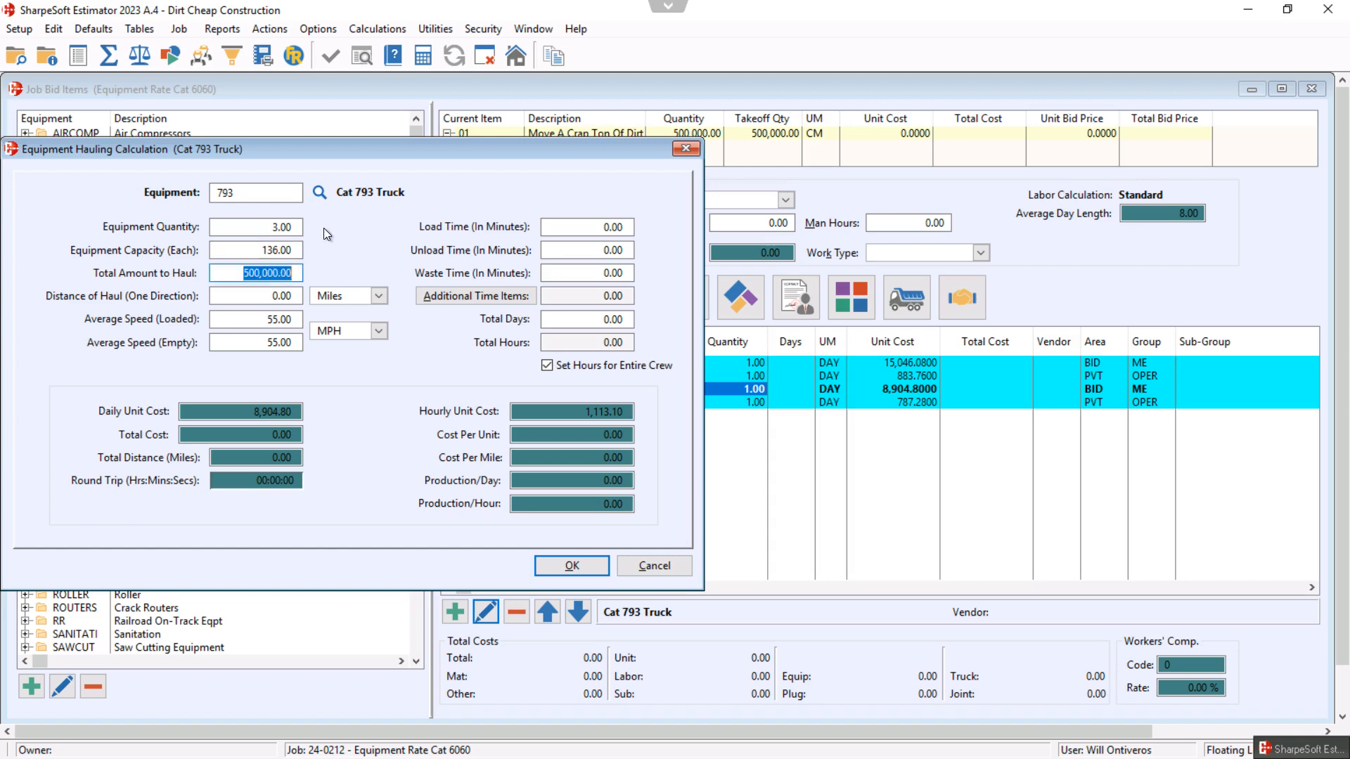
- Set the one-way haul distance to 1.5 miles and both the loaded and empty average speeds to 27 MPH
click(268, 296)
text(1)
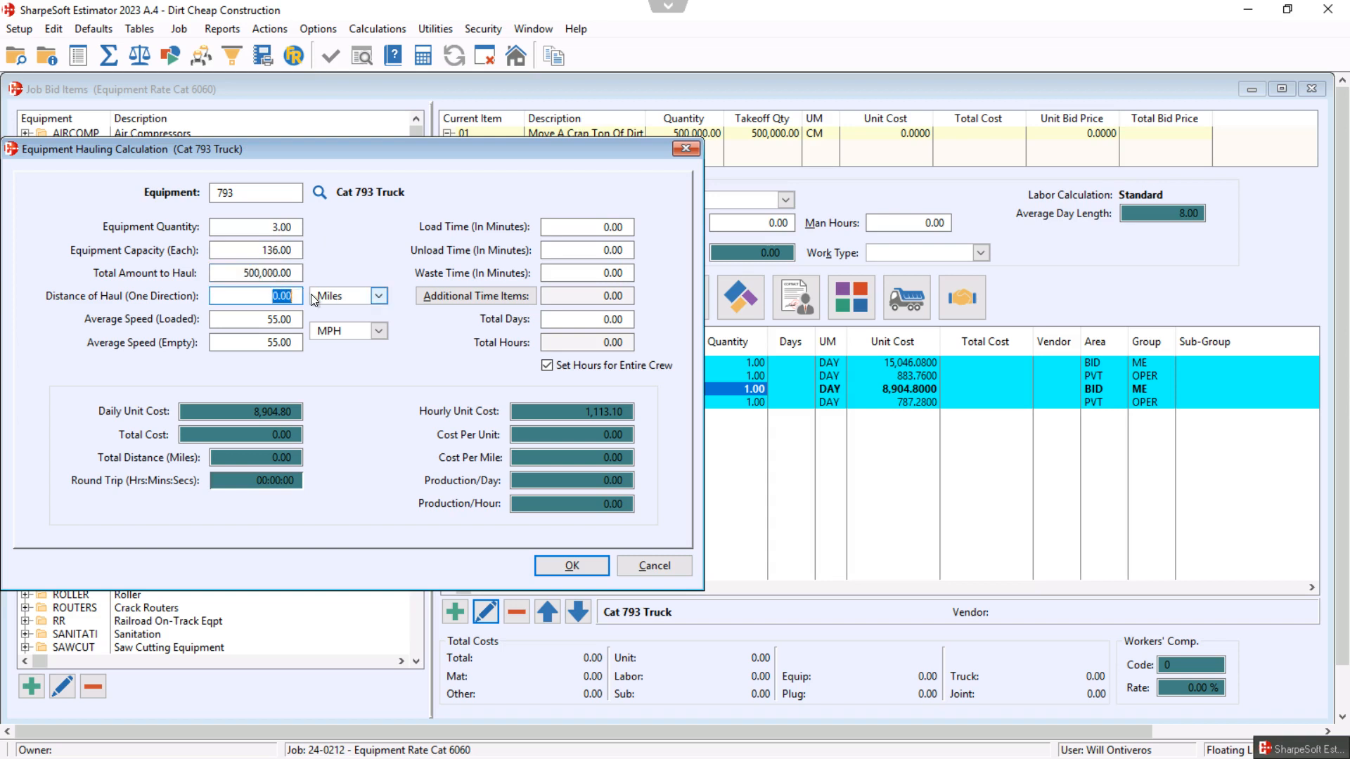
key(Tab)
key(Tab)
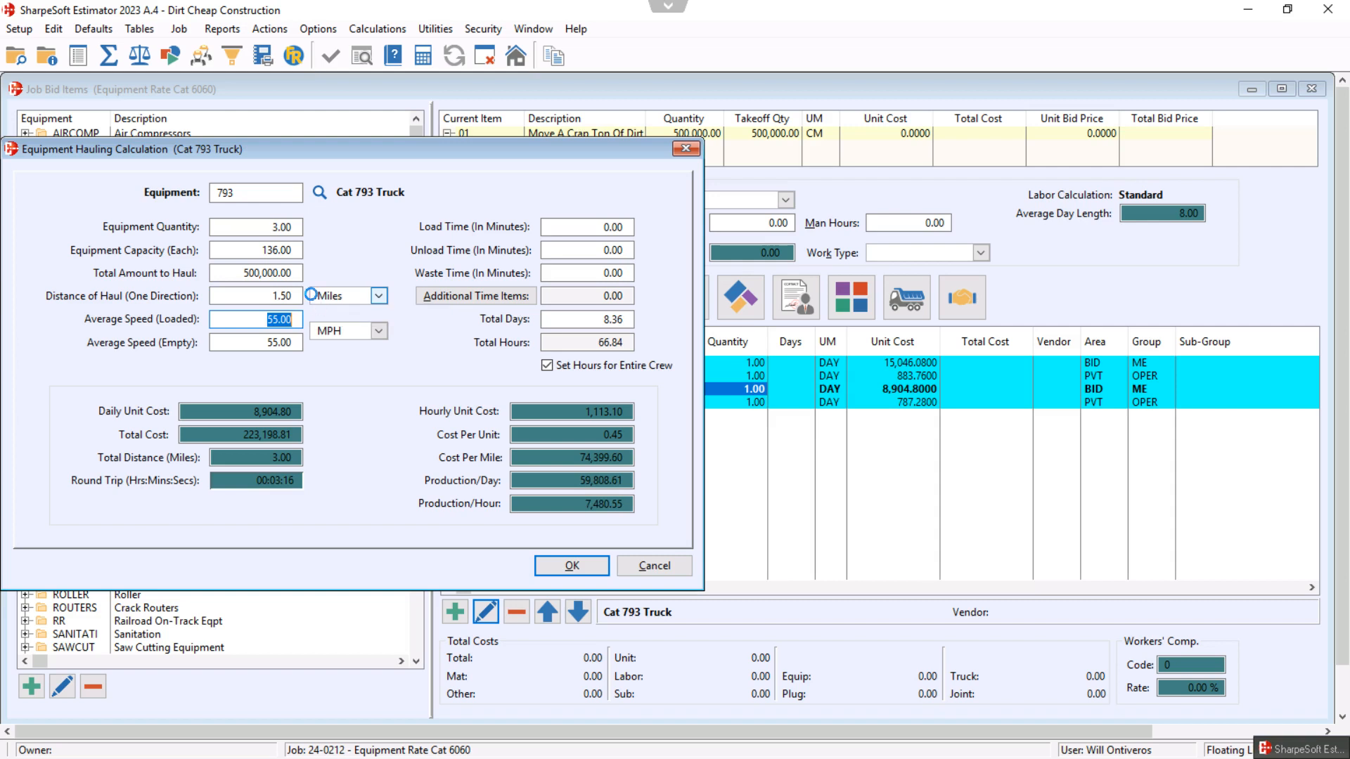
text(27)
key(Tab)
key(Tab)
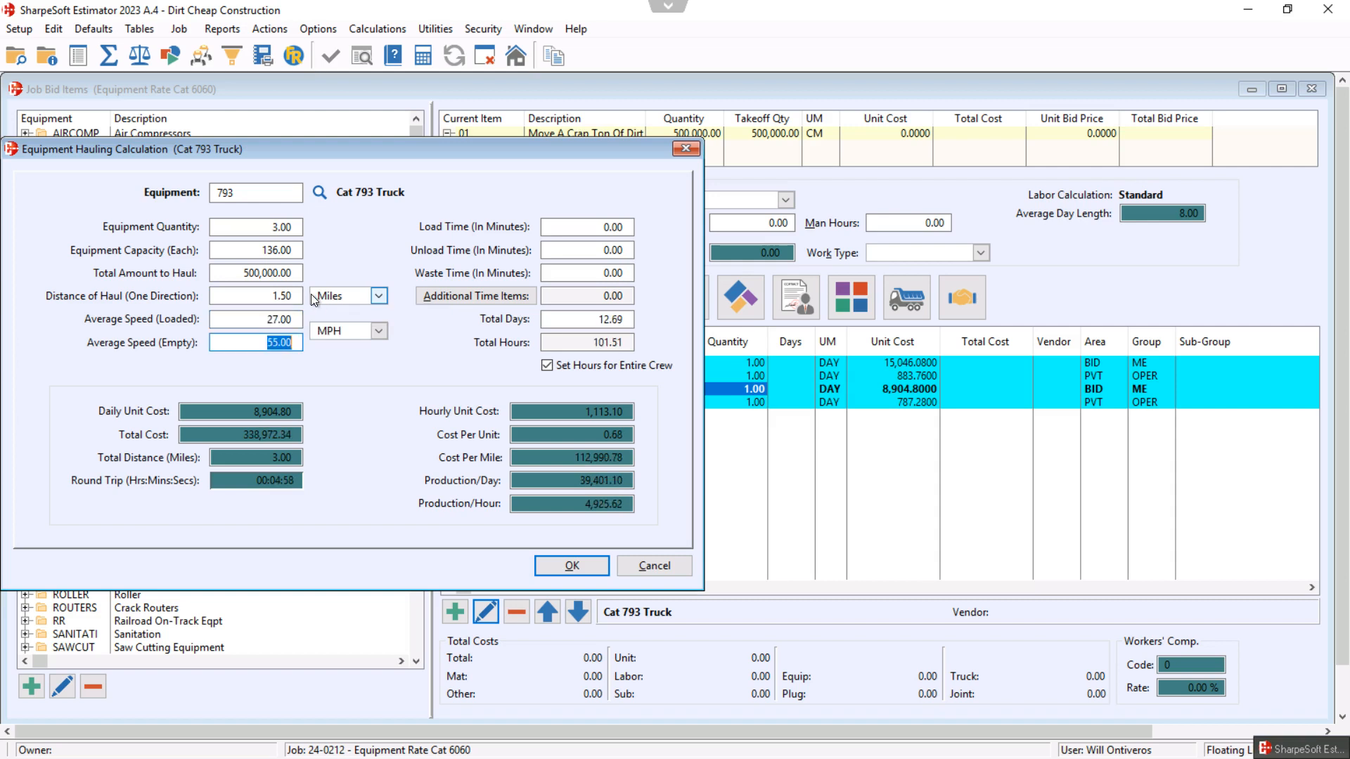
text(27)
key(Tab)
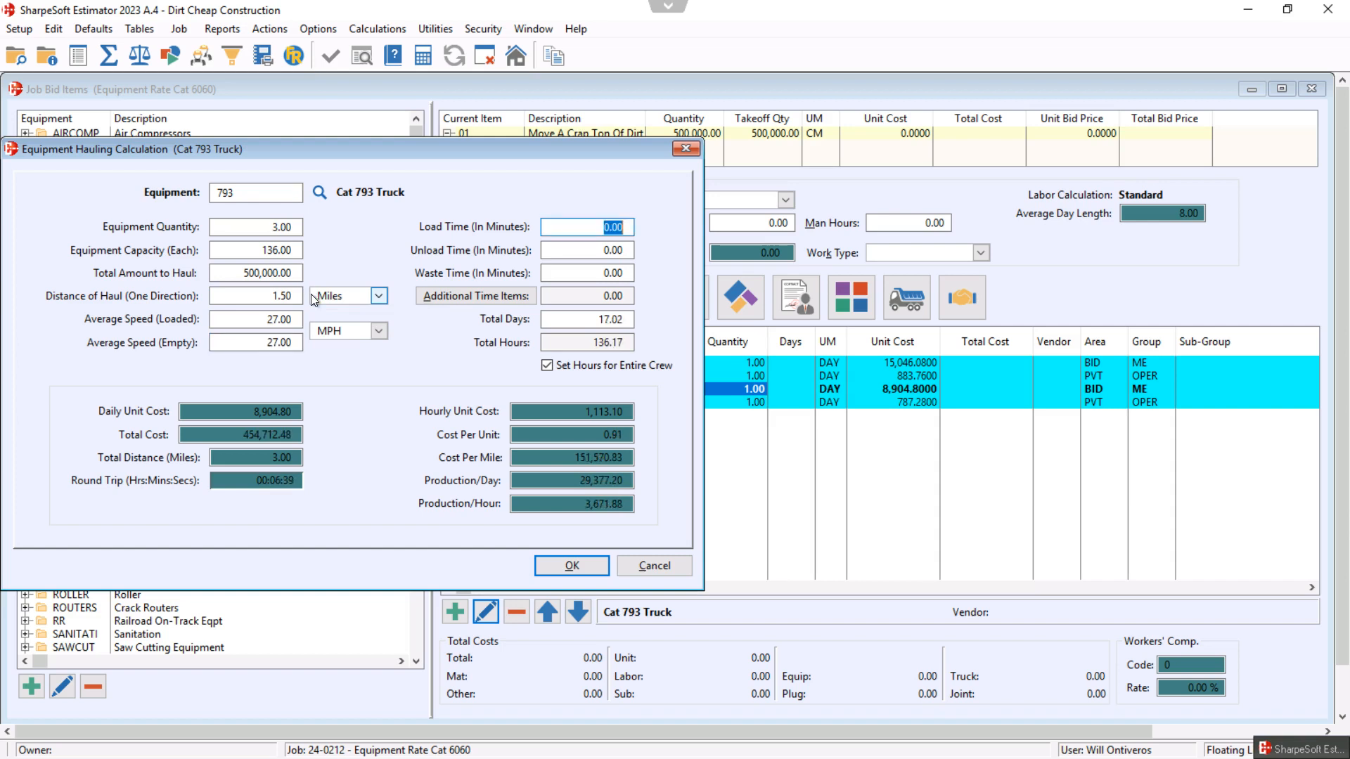
- Set the load, unload and waste times to 6 minutes each and apply the hauling calculation to the crew
text(6)
key(Tab)
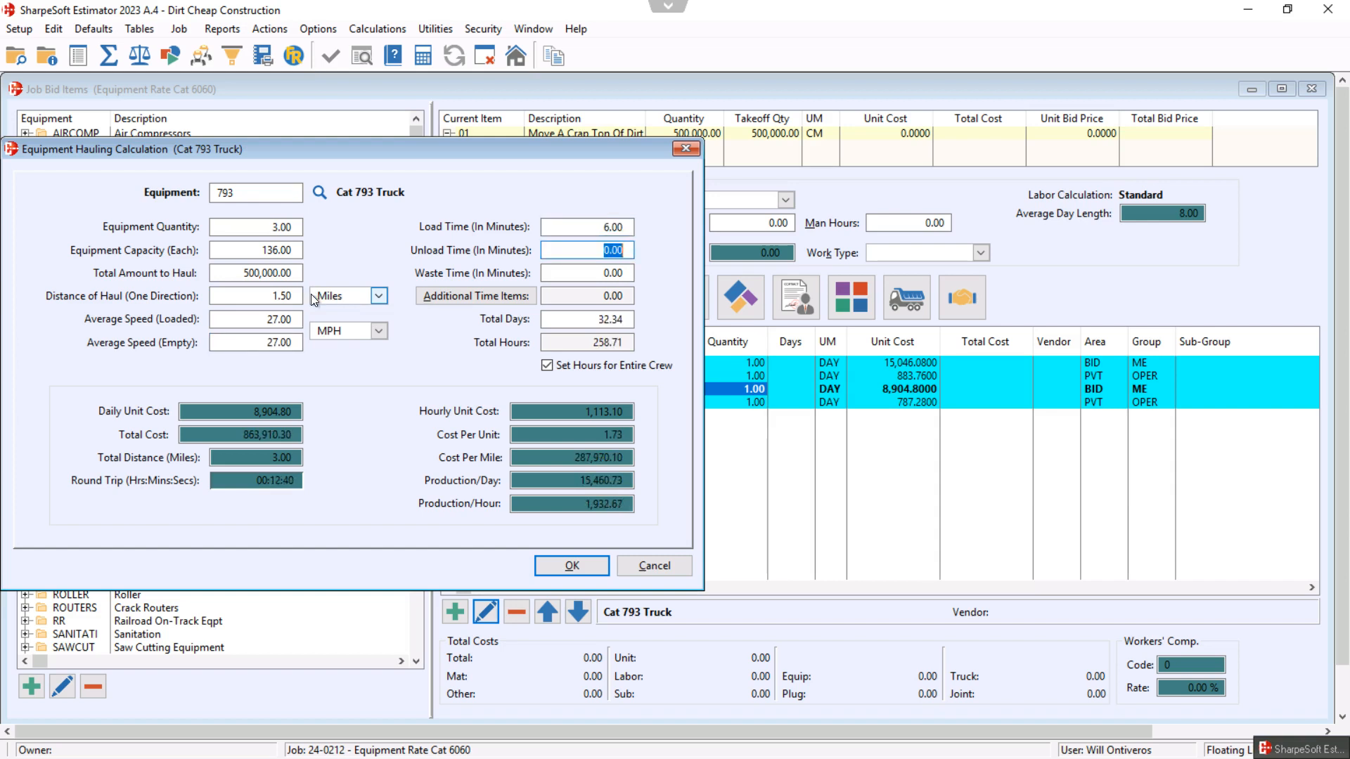
text(6)
key(Tab)
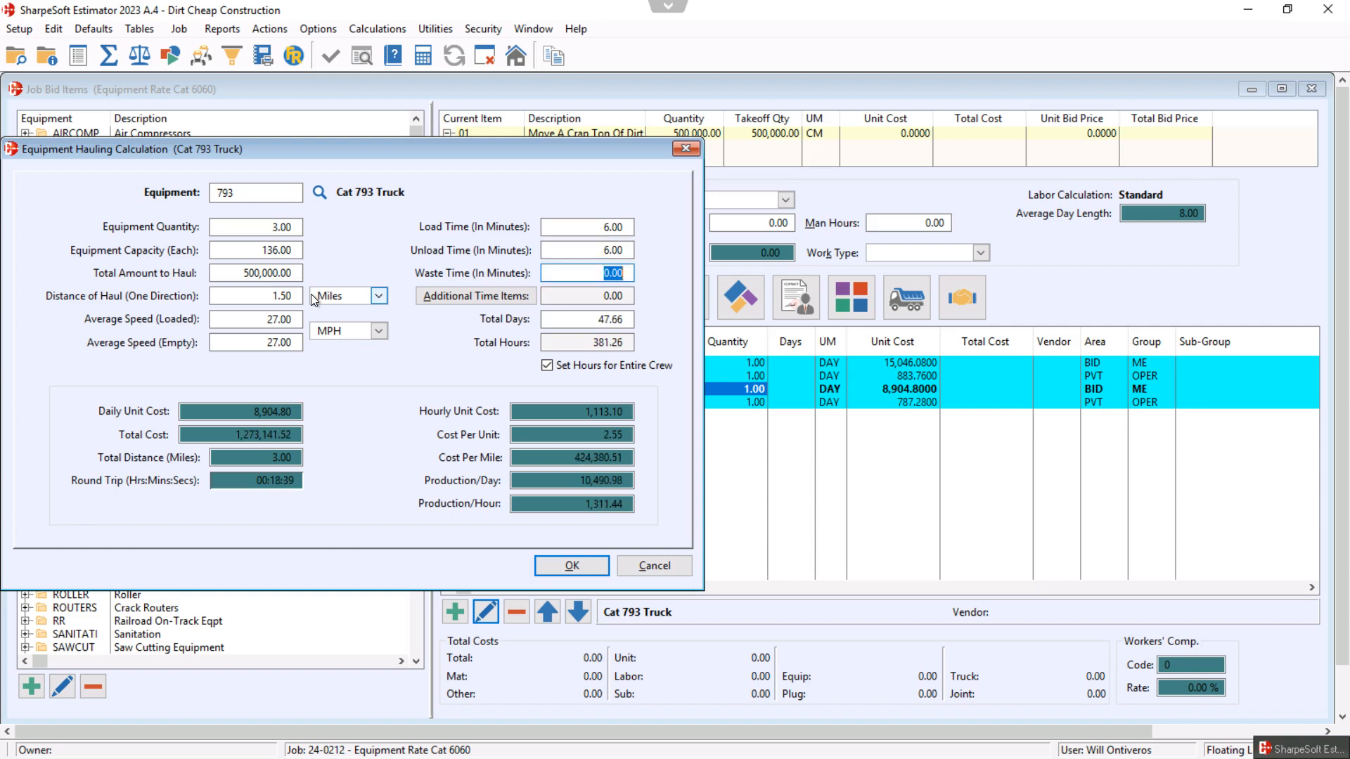
text(6)
key(Tab)
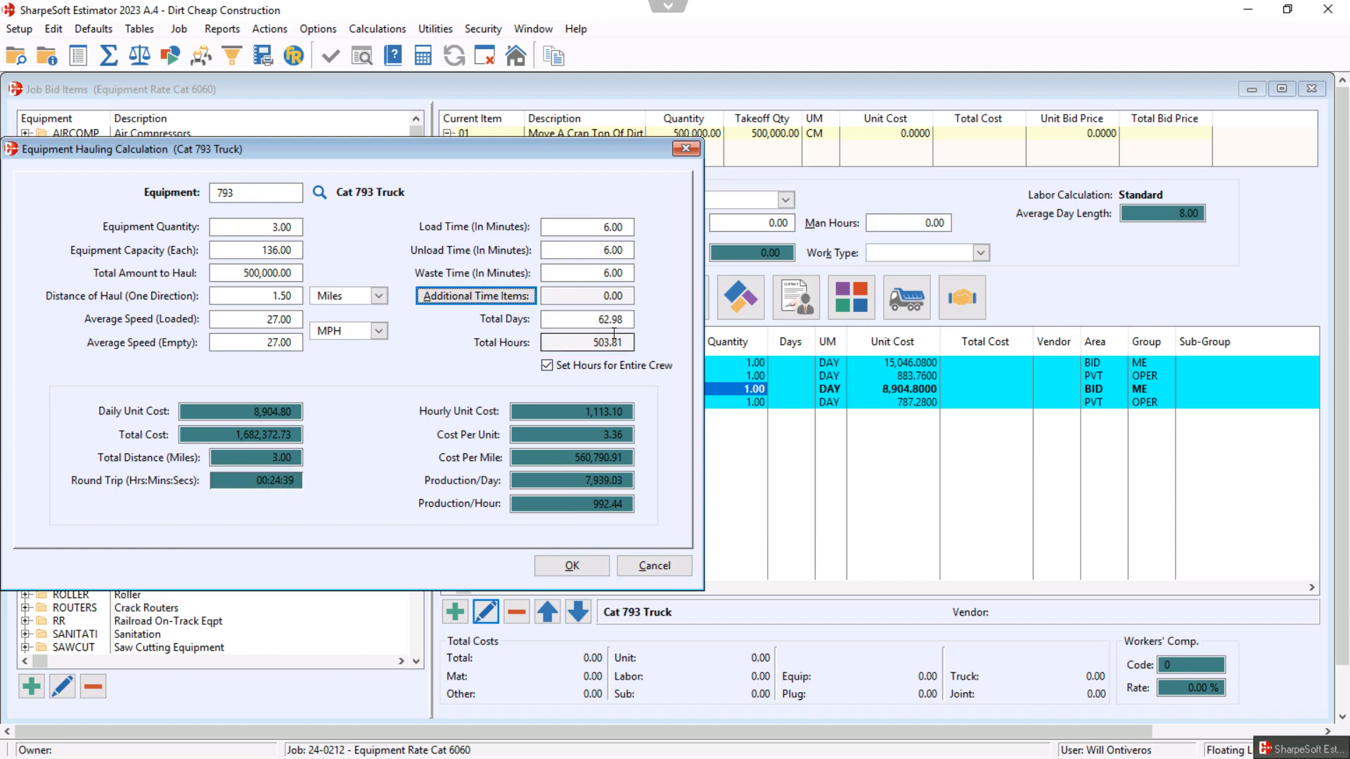
drag(596, 319, 633, 320)
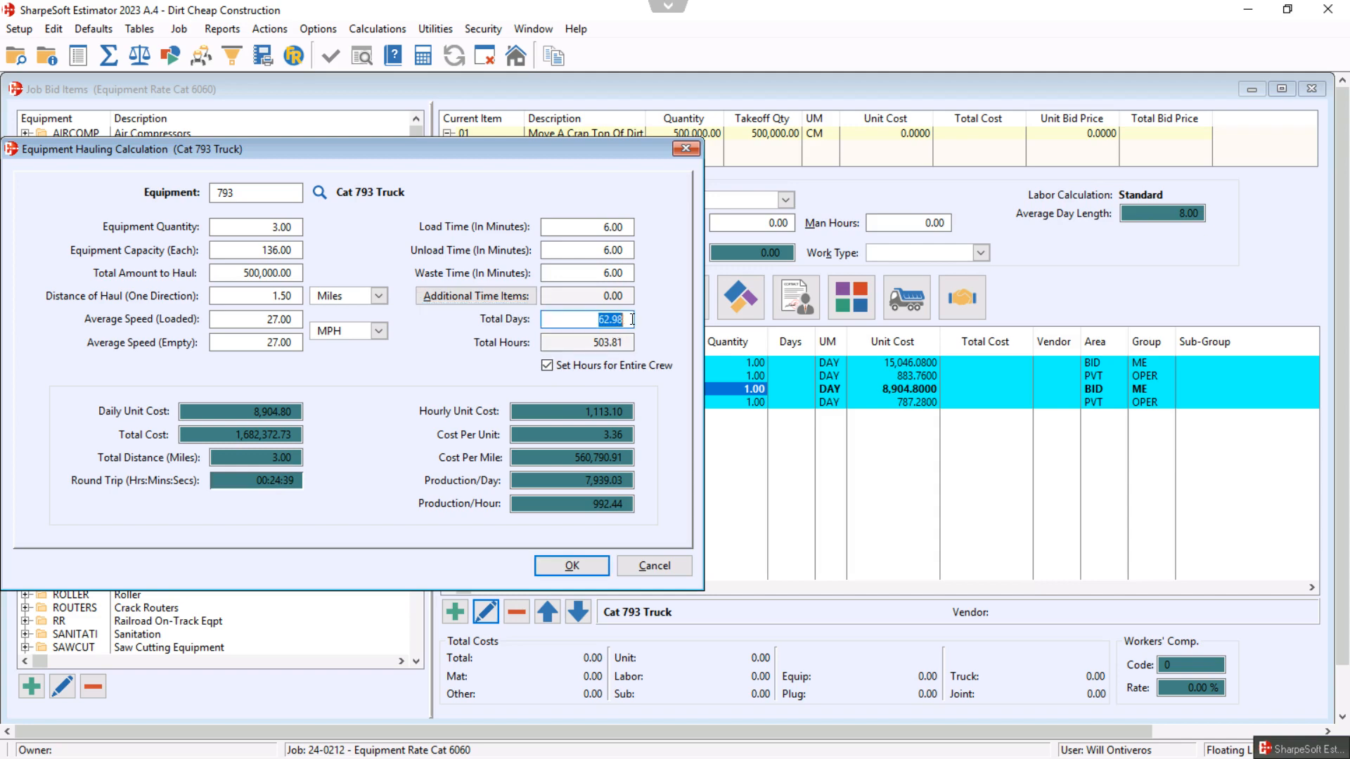
click(581, 563)
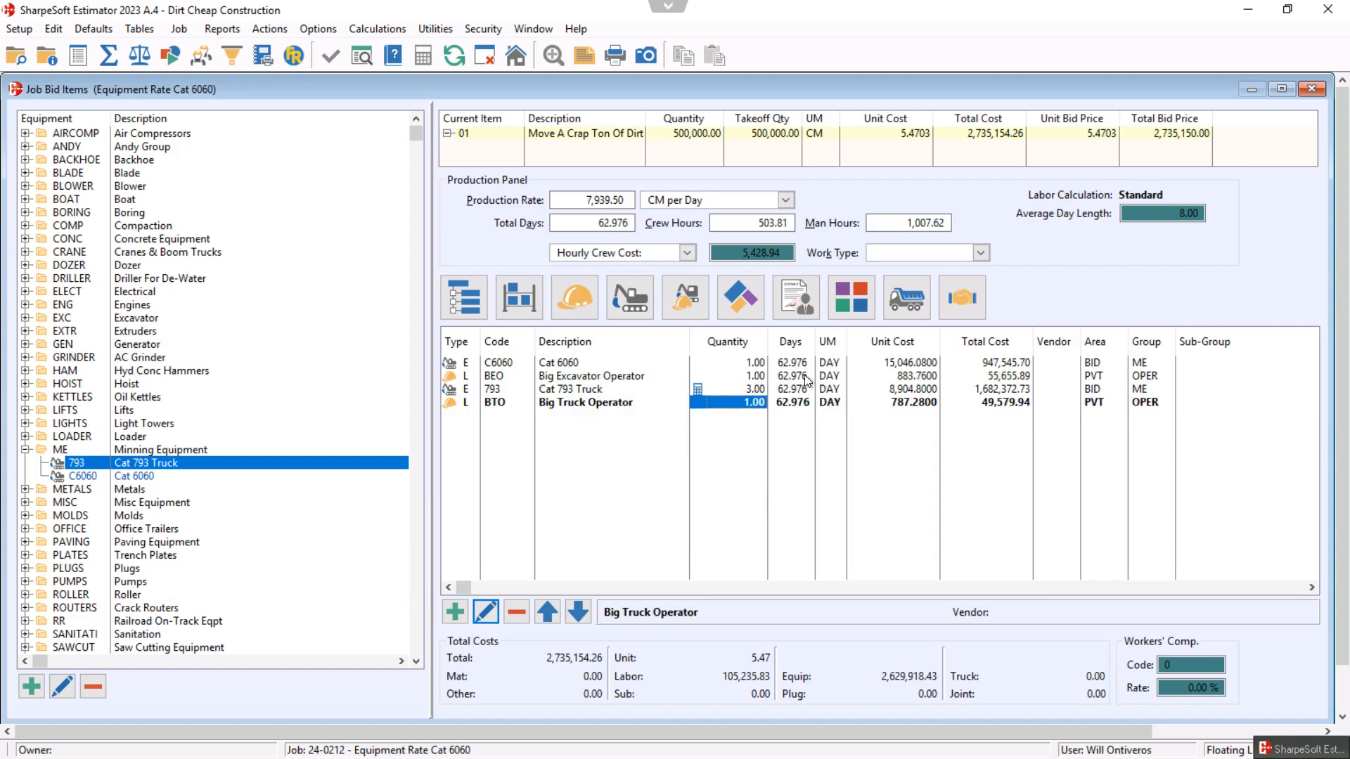
- Set the Big Truck Operator quantity to 3 and the bid item's total days to 63
text(3)
key(Tab)
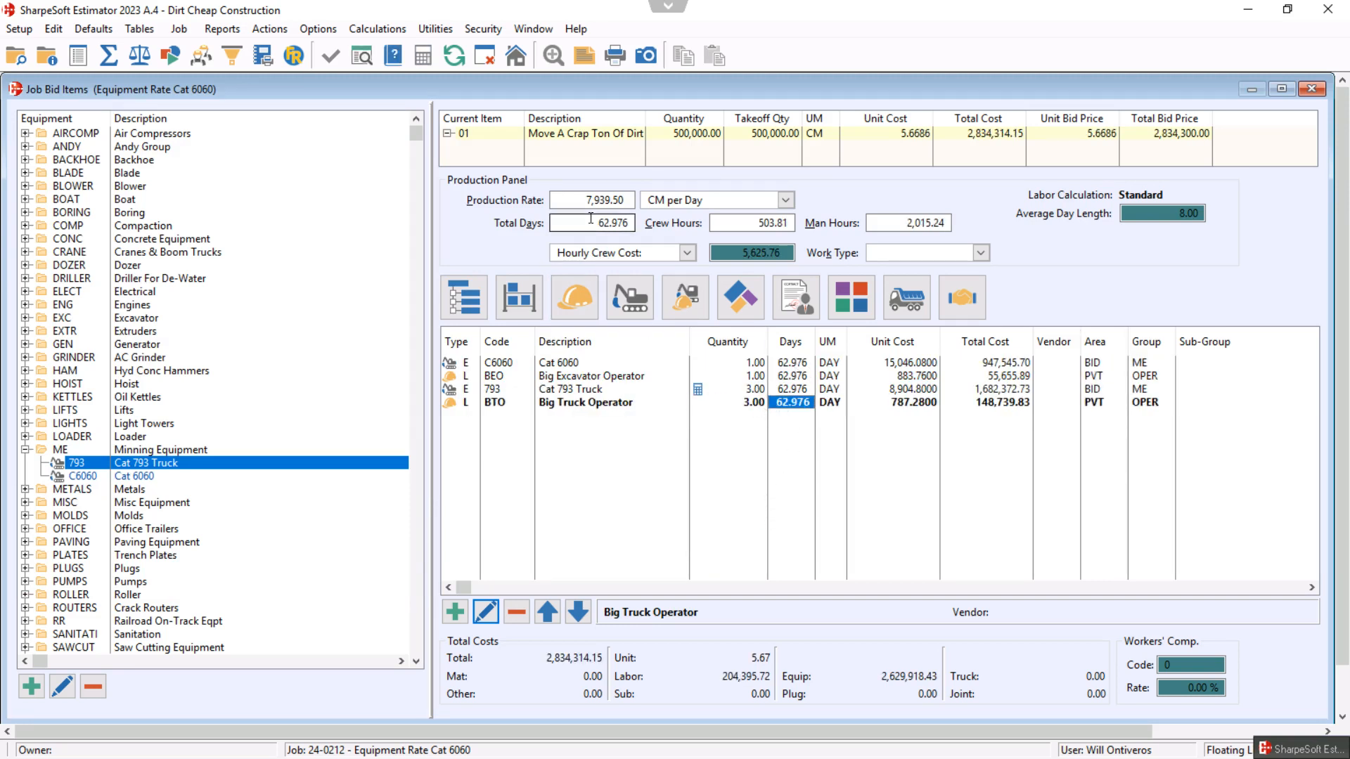
click(590, 219)
text(63)
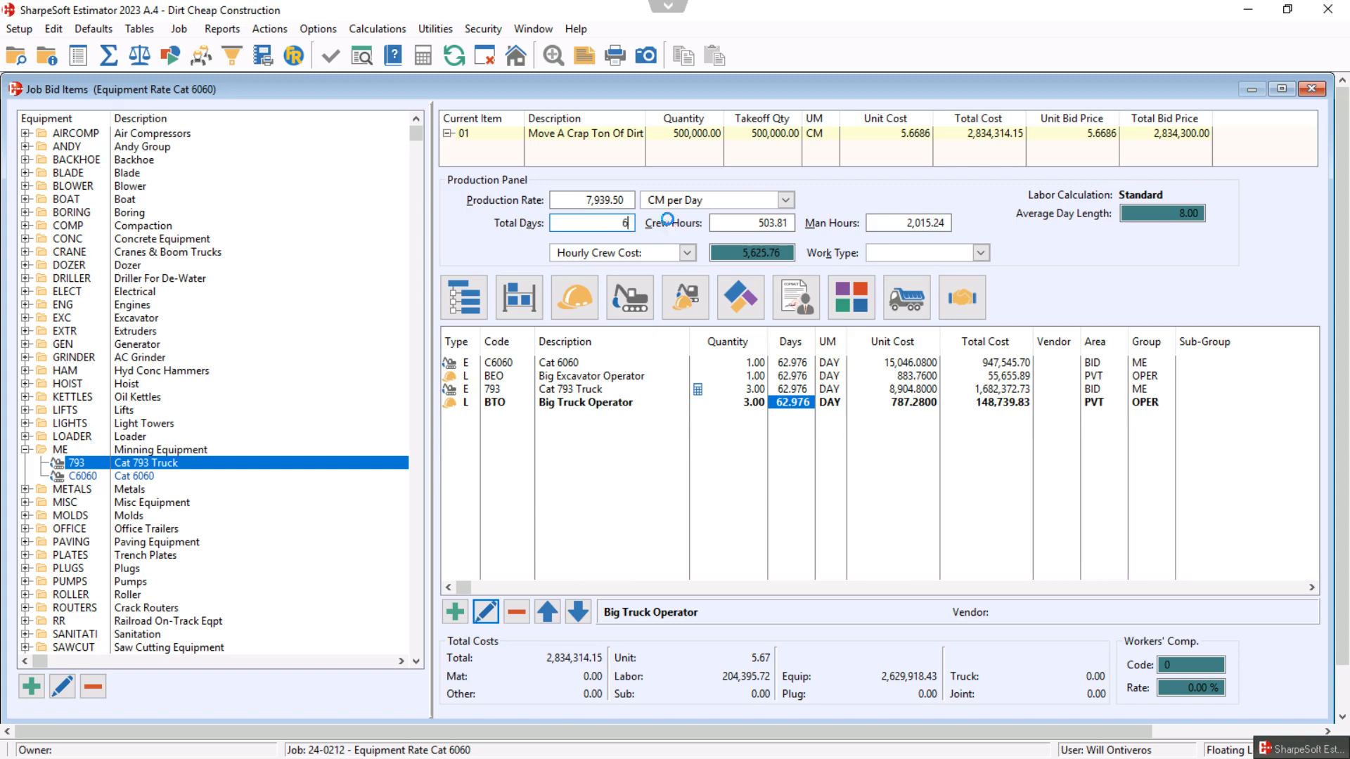
key(Return)
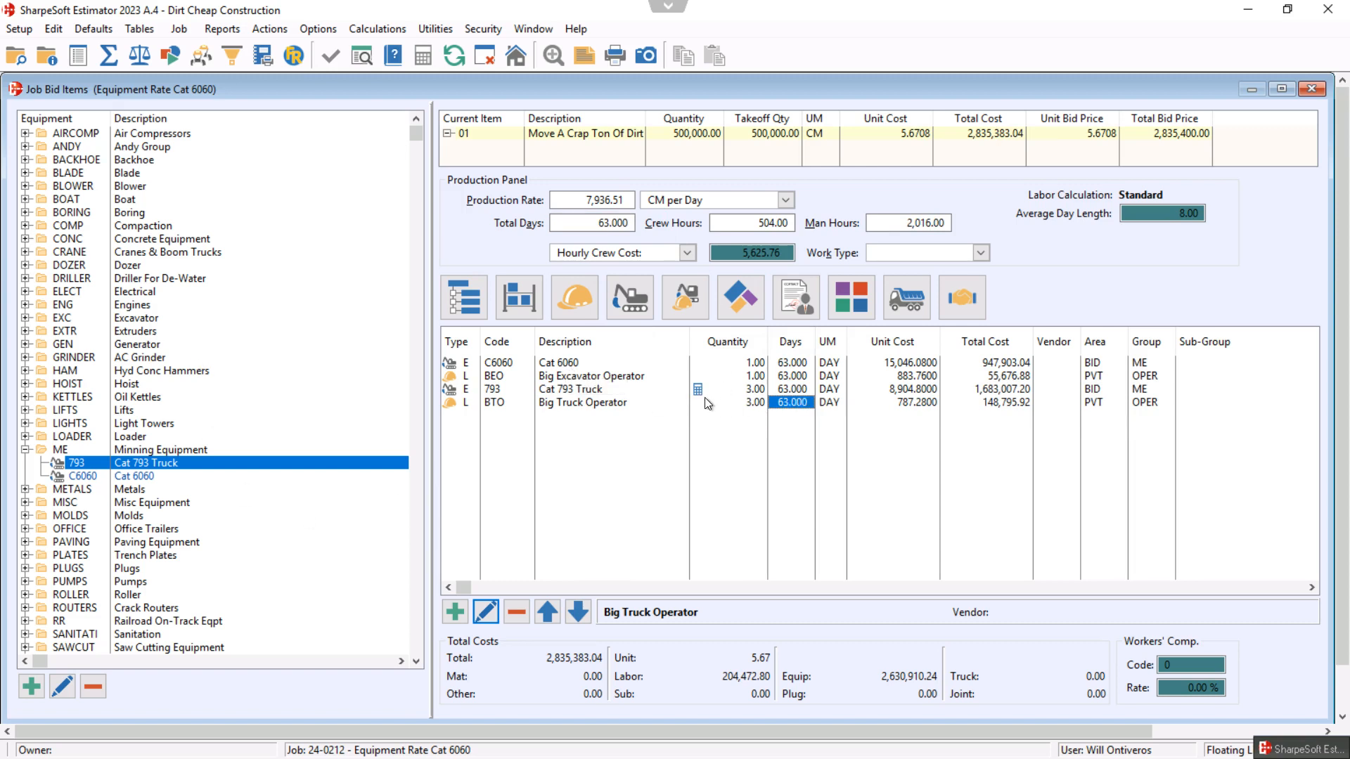
mouse_move(703, 398)
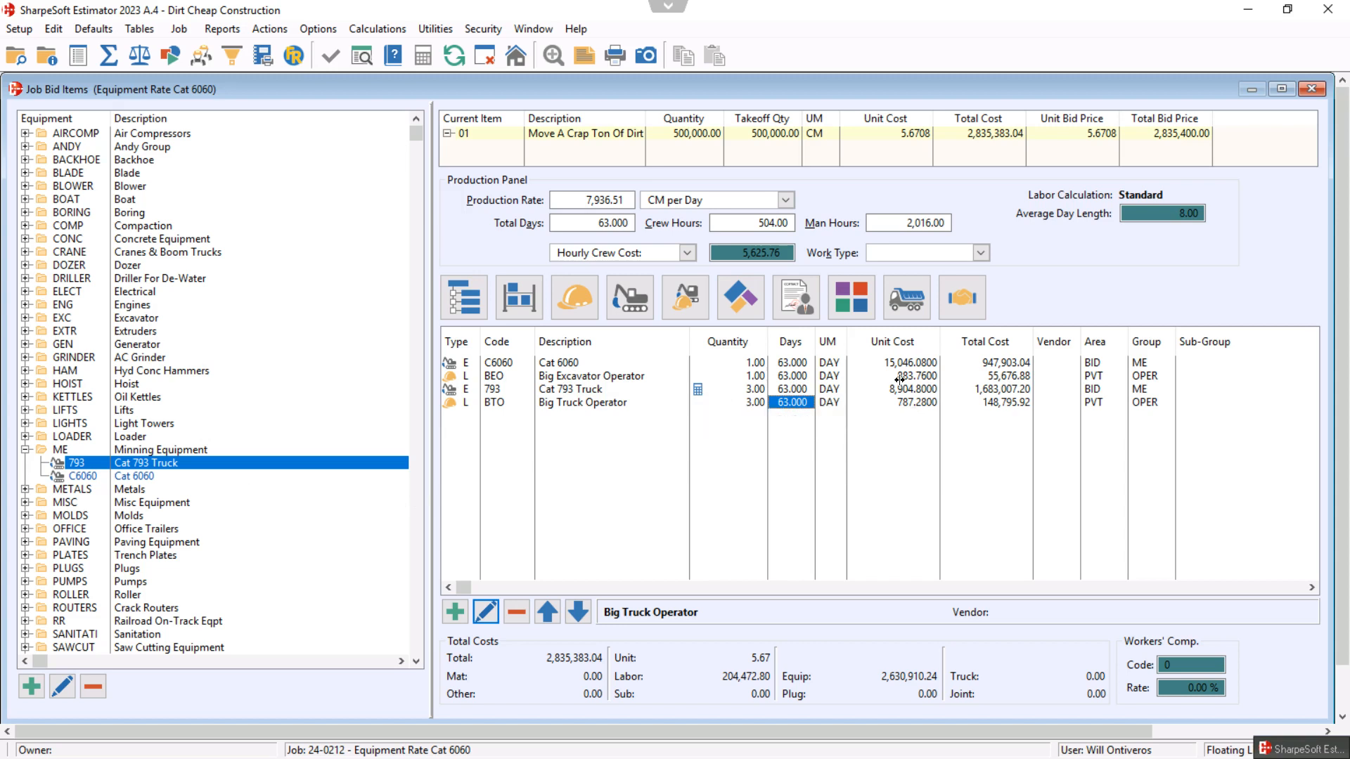